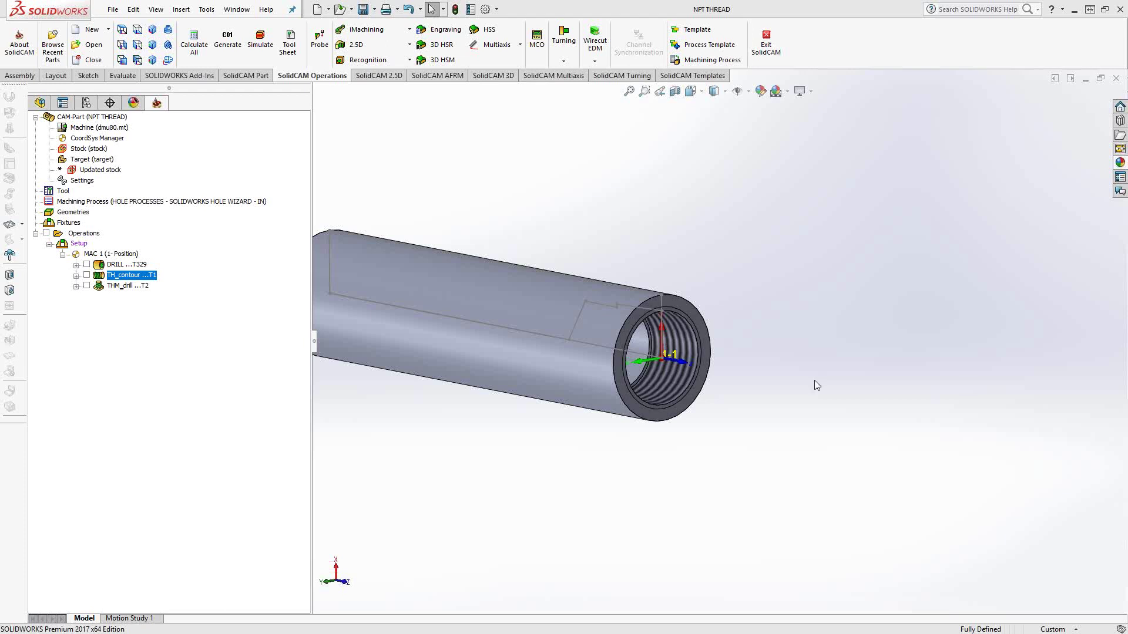
Turn the bar to face its threaded end and briefly toggle the drill toolpath display.
scroll(767, 384, up, 3)
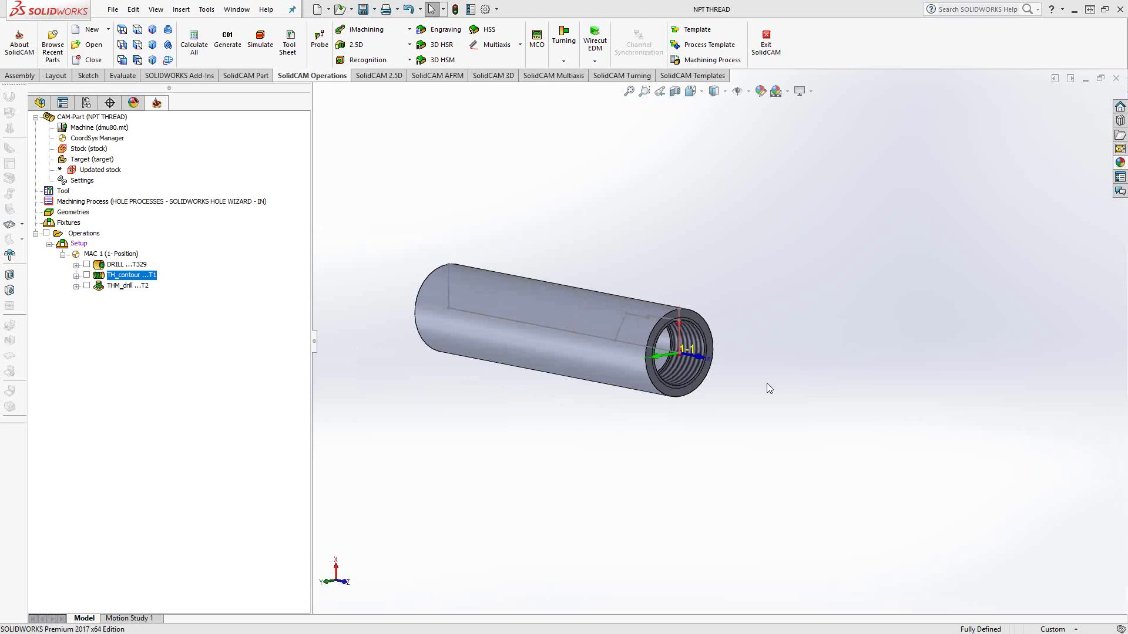
scroll(759, 383, down, 2)
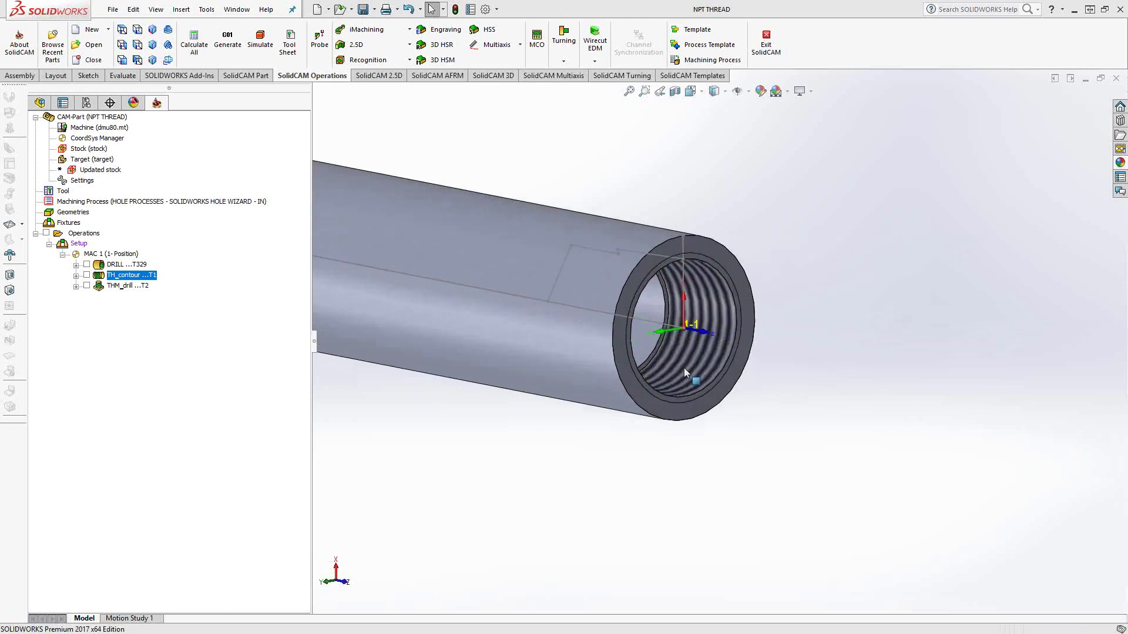
mouse_move(684, 367)
middle_down()
mouse_move(675, 353)
mouse_move(660, 354)
mouse_move(683, 379)
middle_up()
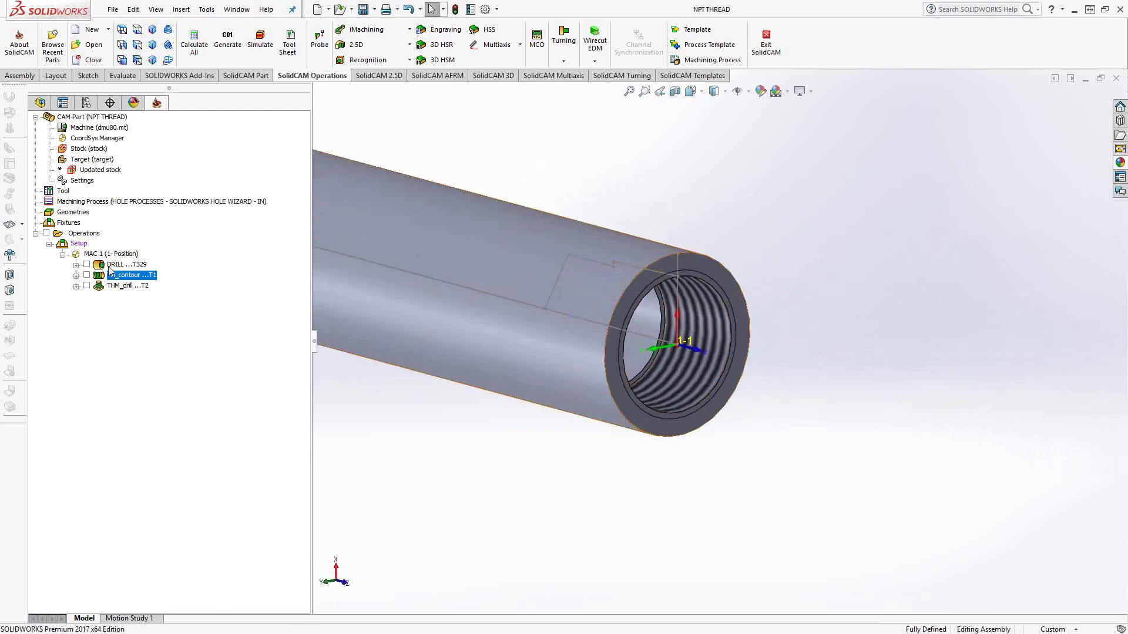
click(87, 265)
click(87, 265)
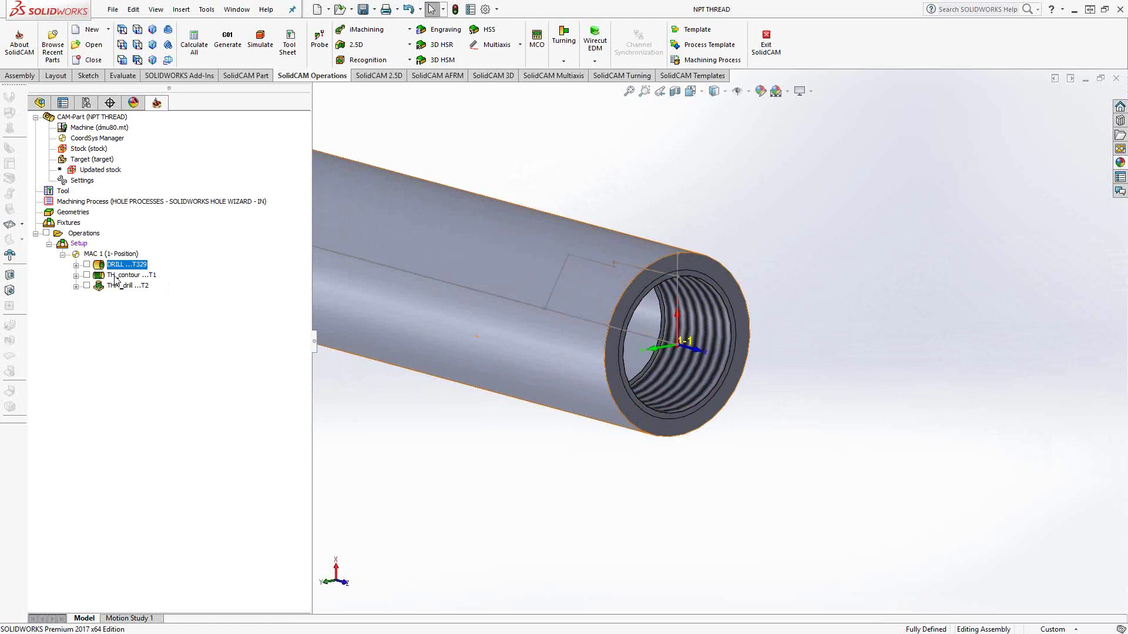
Preview the TH_contour threading contour on the model, then close it and show the feature tree.
click(114, 276)
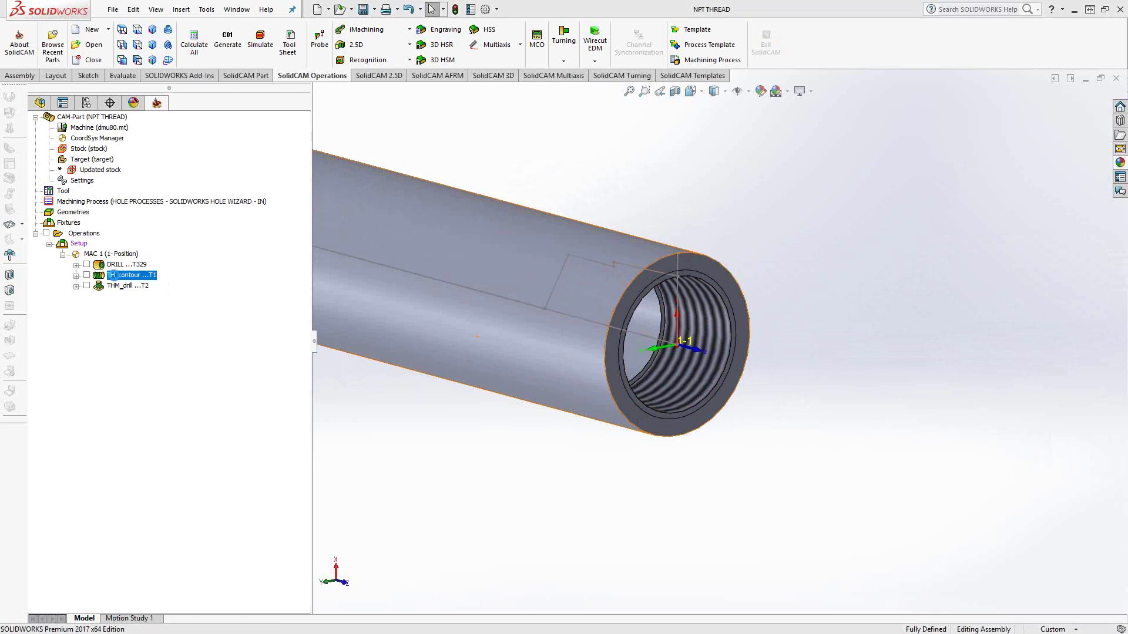
double_click(114, 275)
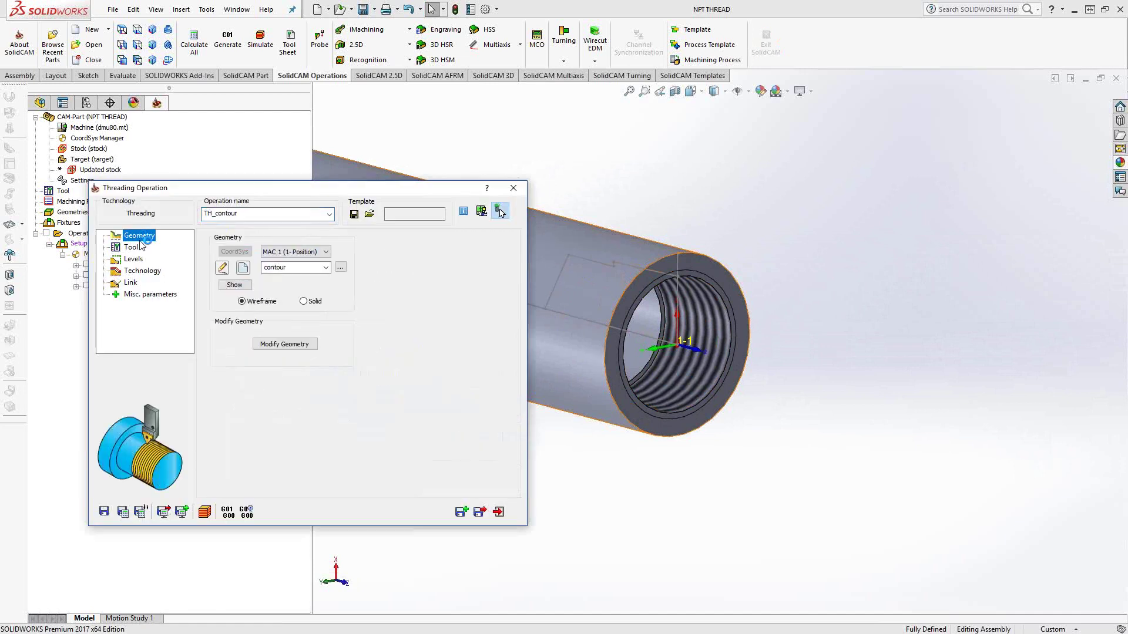
click(234, 285)
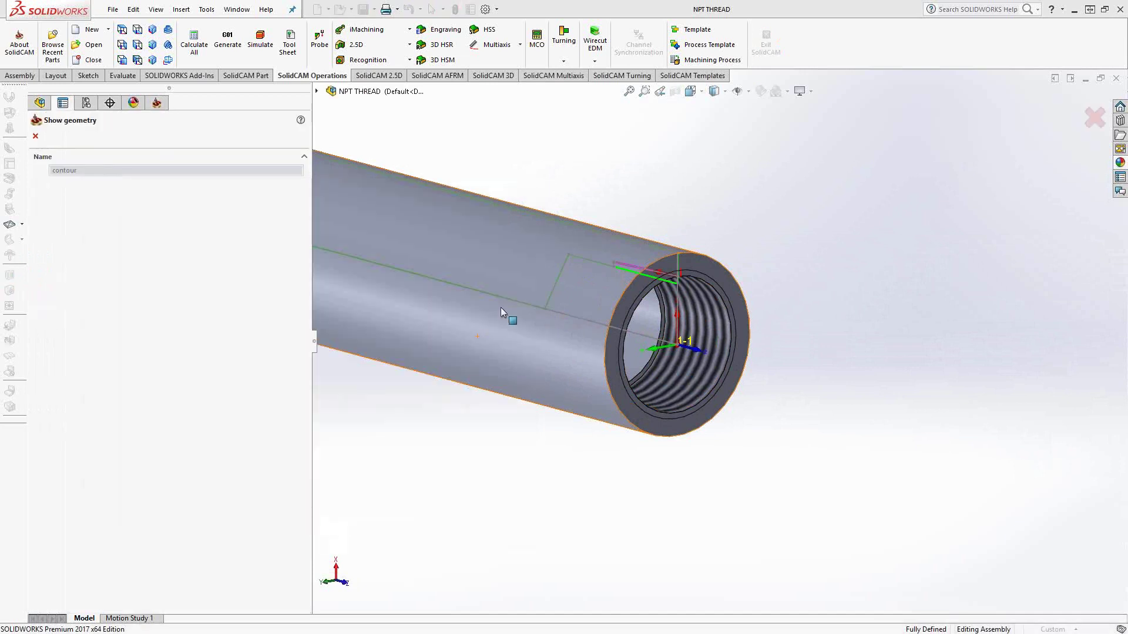
scroll(511, 296, down, 3)
scroll(752, 259, down, 5)
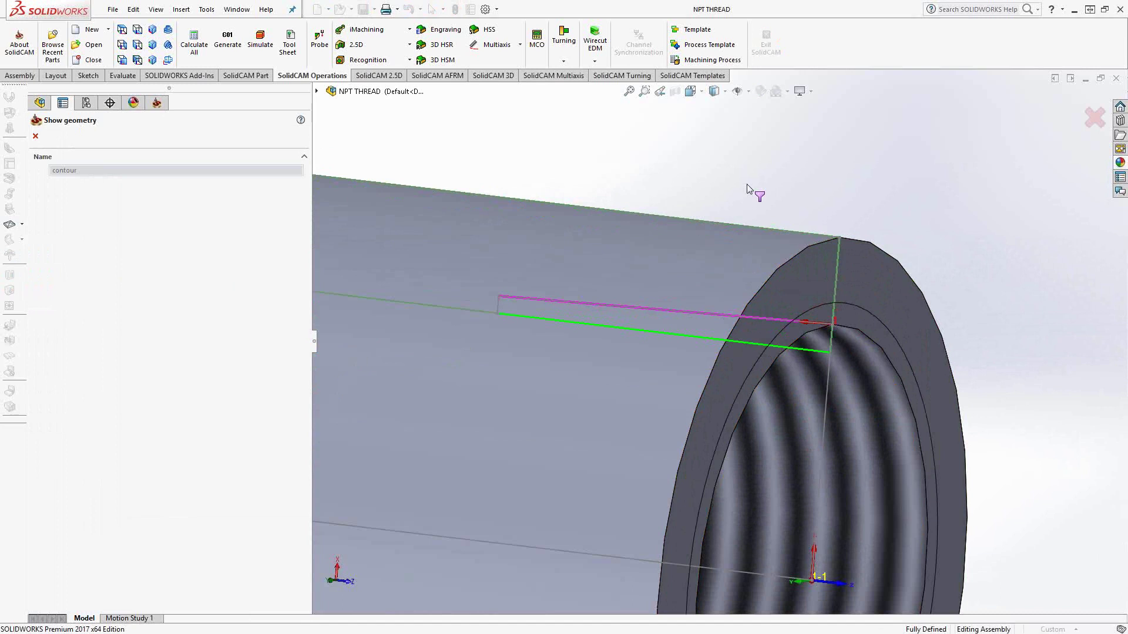
click(35, 136)
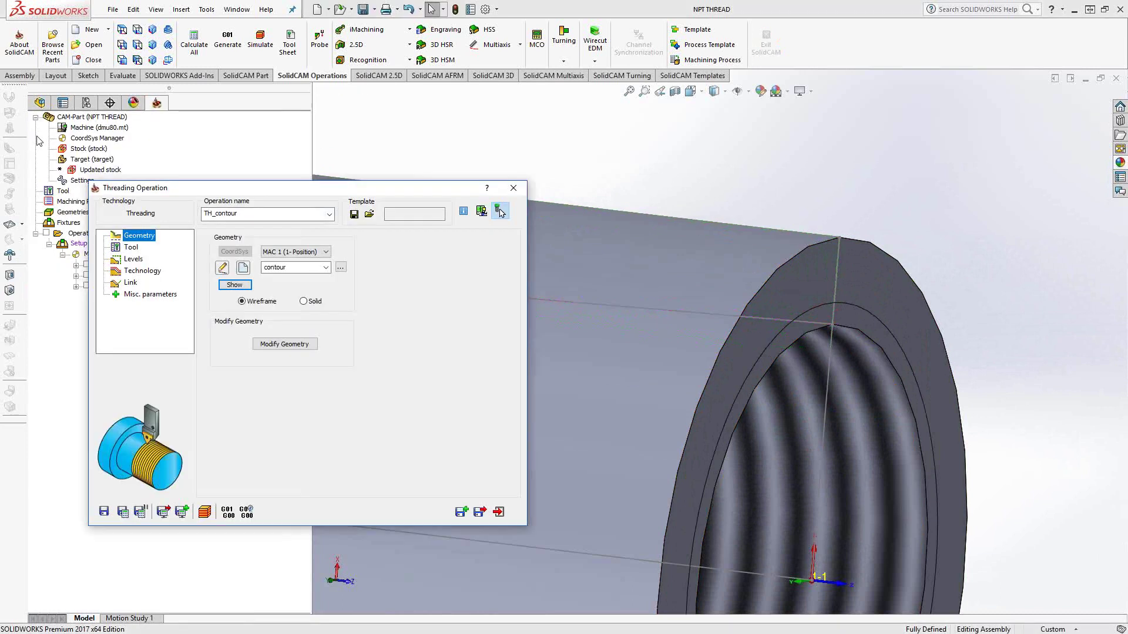
click(498, 512)
click(40, 104)
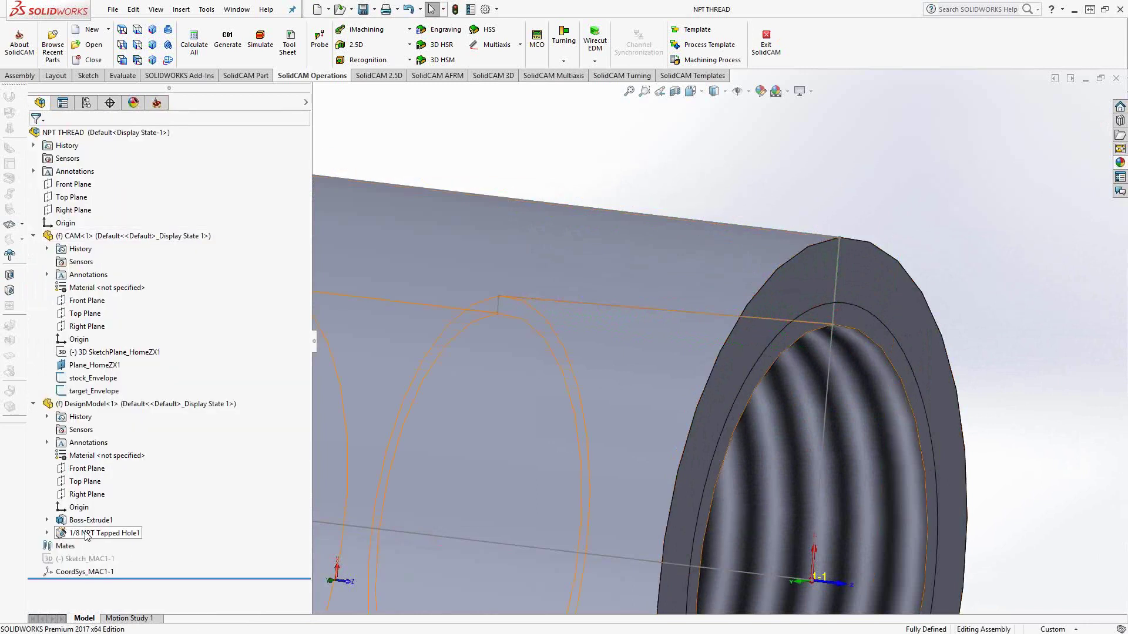
Expand and collapse the 1/8 NPT Tapped Hole1 feature in the FeatureManager tree.
mouse_move(87, 534)
click(87, 534)
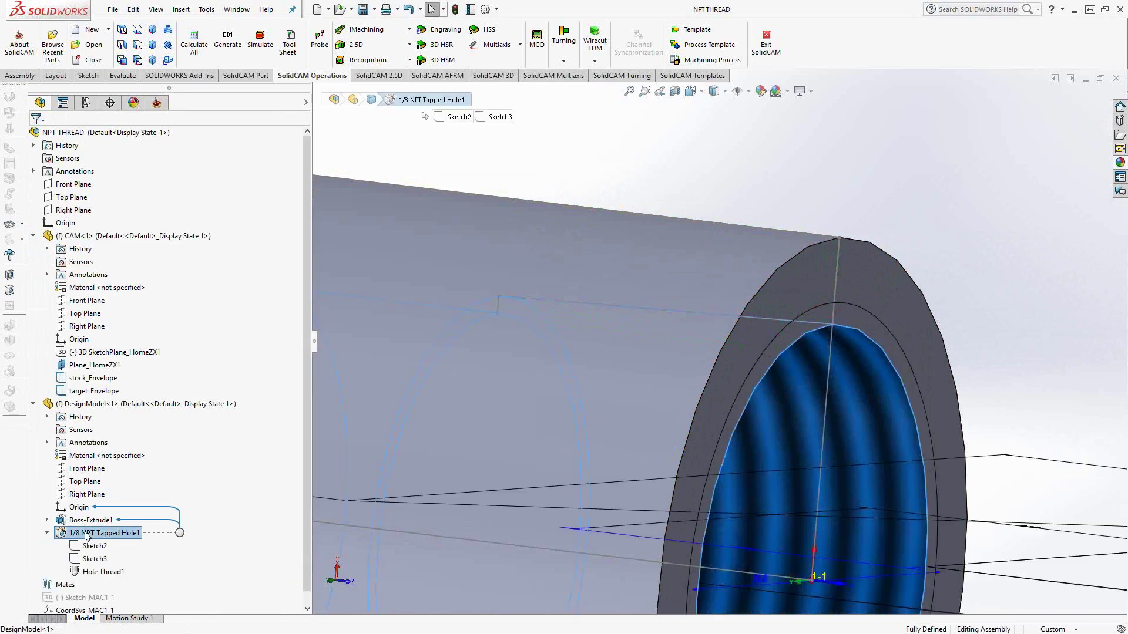
click(48, 533)
mouse_move(89, 538)
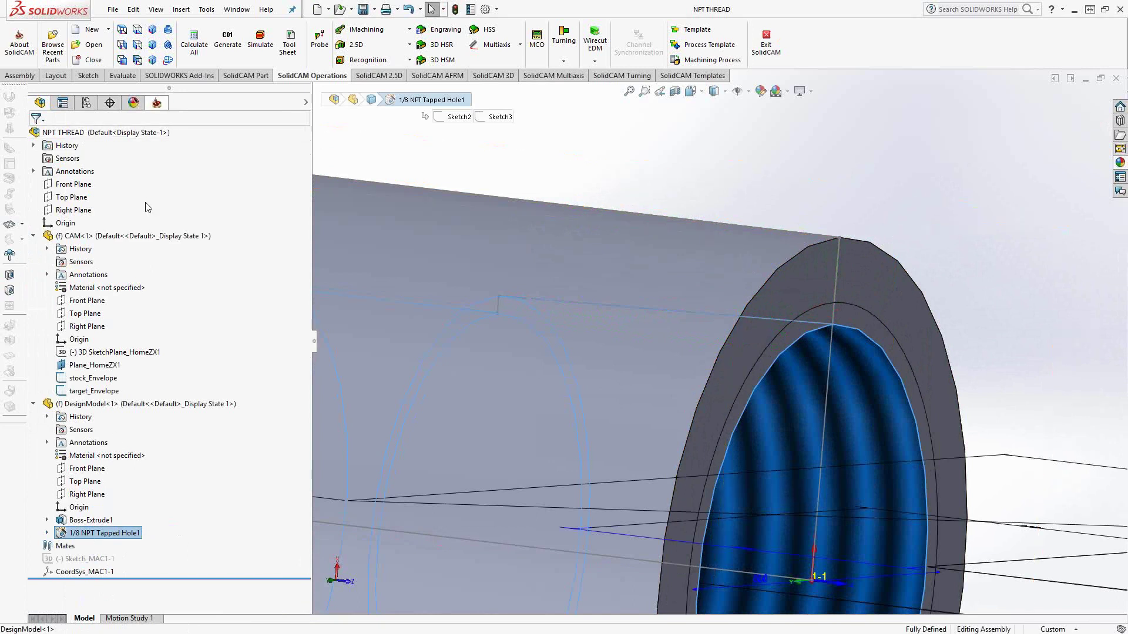
Back in the SolidCAM tree, reopen TH_contour and preview its threading contour again.
click(157, 103)
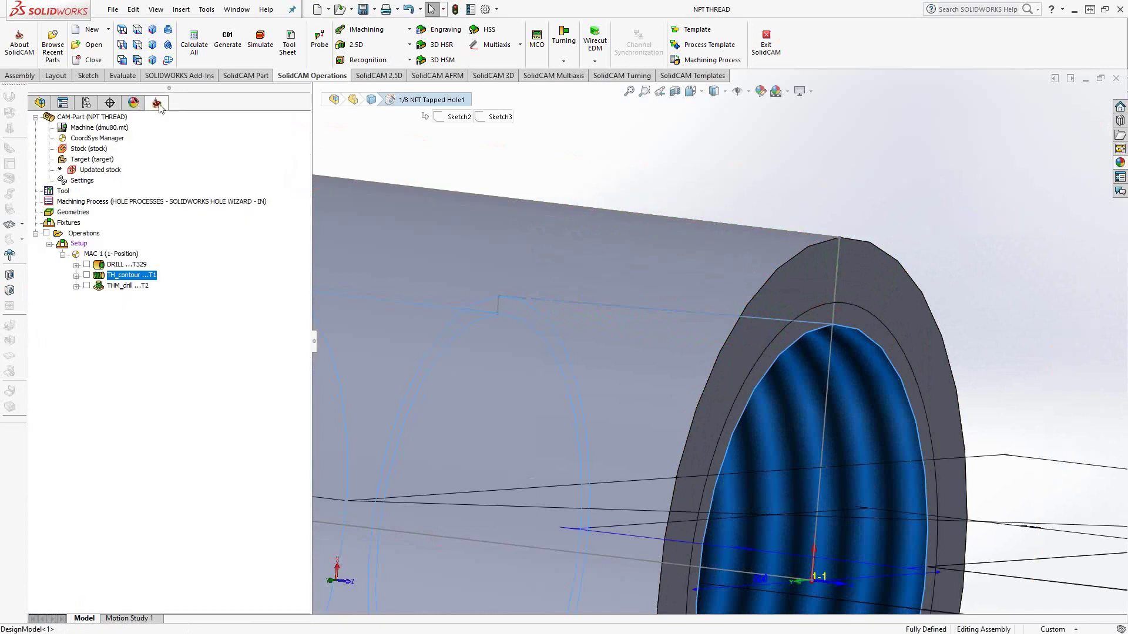
double_click(125, 280)
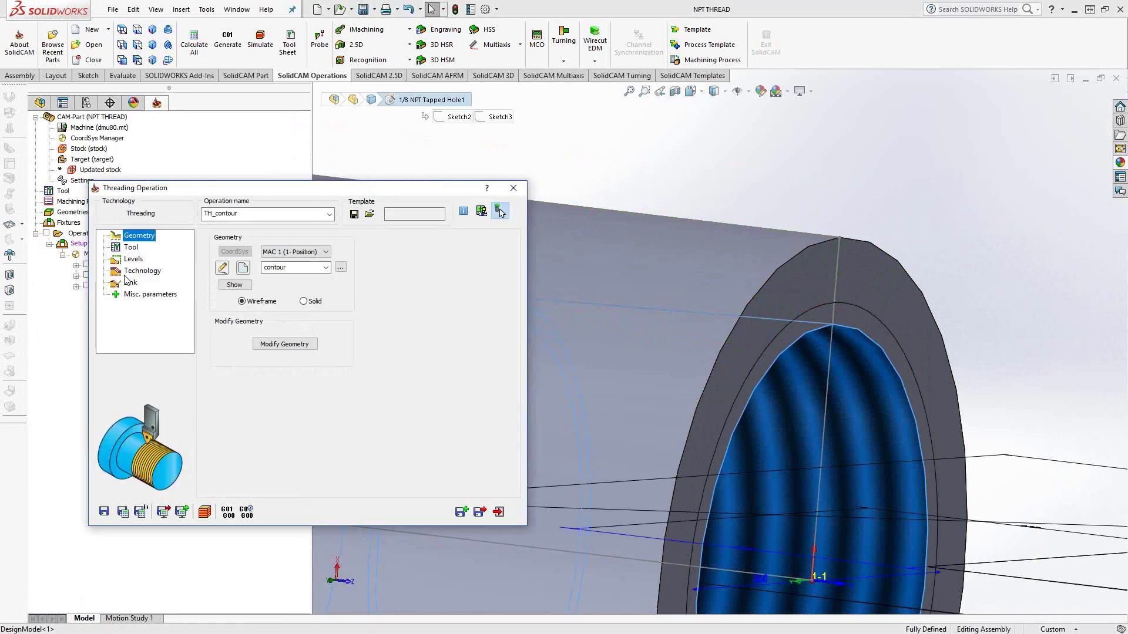
click(236, 286)
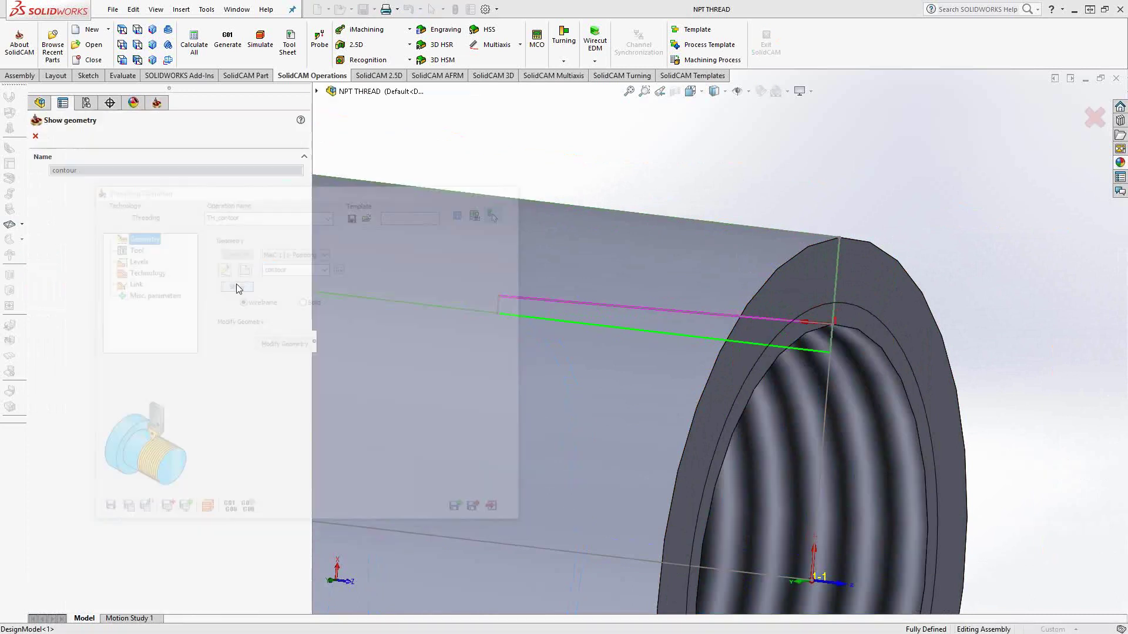
click(35, 135)
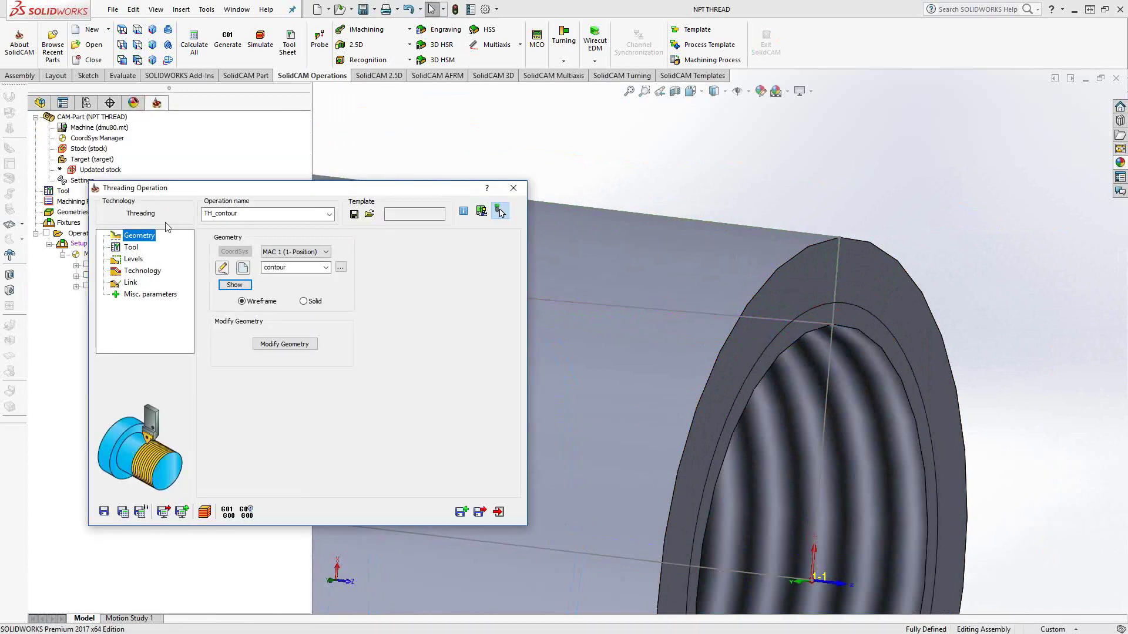
Keep Int. Threading tool 1 for TH_contour, then review its Levels and Technology pages.
click(131, 248)
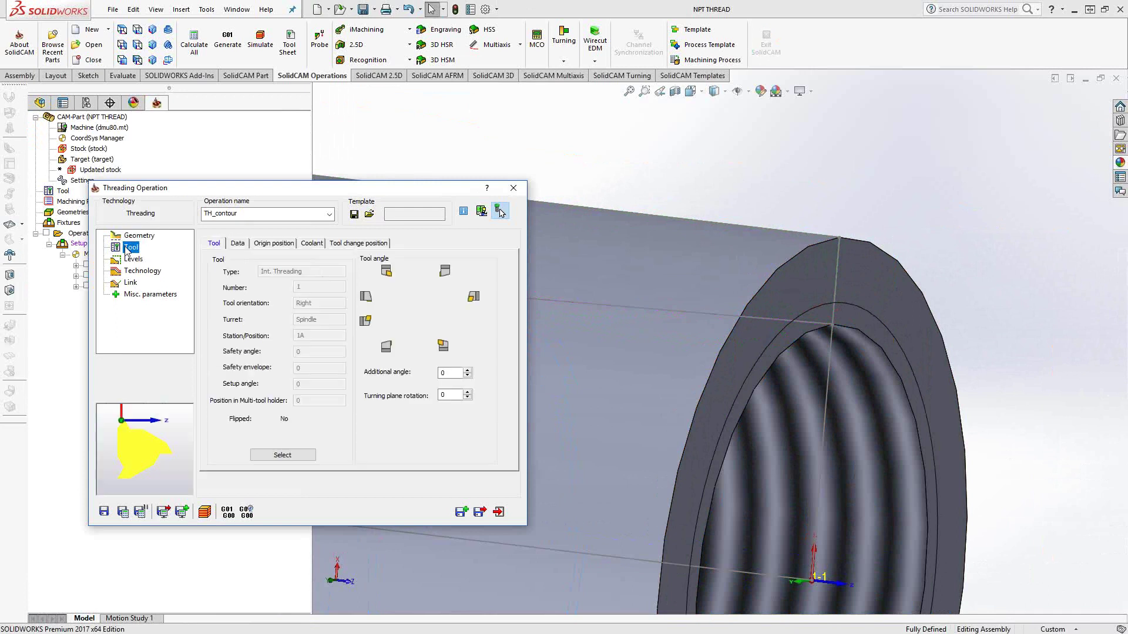
click(283, 454)
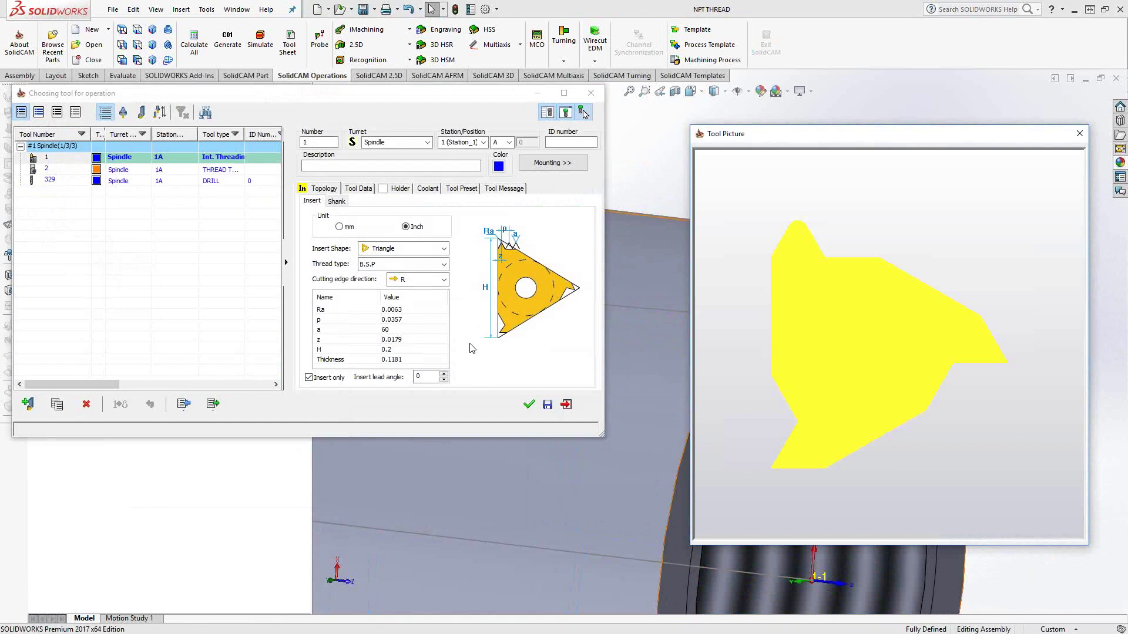
click(1080, 134)
key(Return)
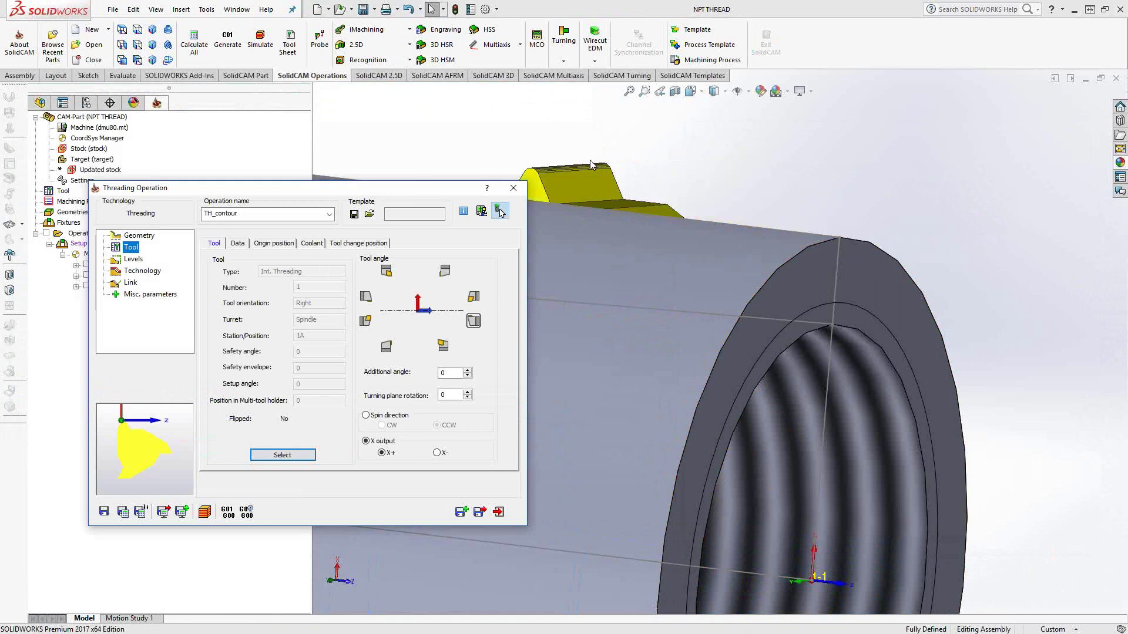
click(133, 260)
click(136, 272)
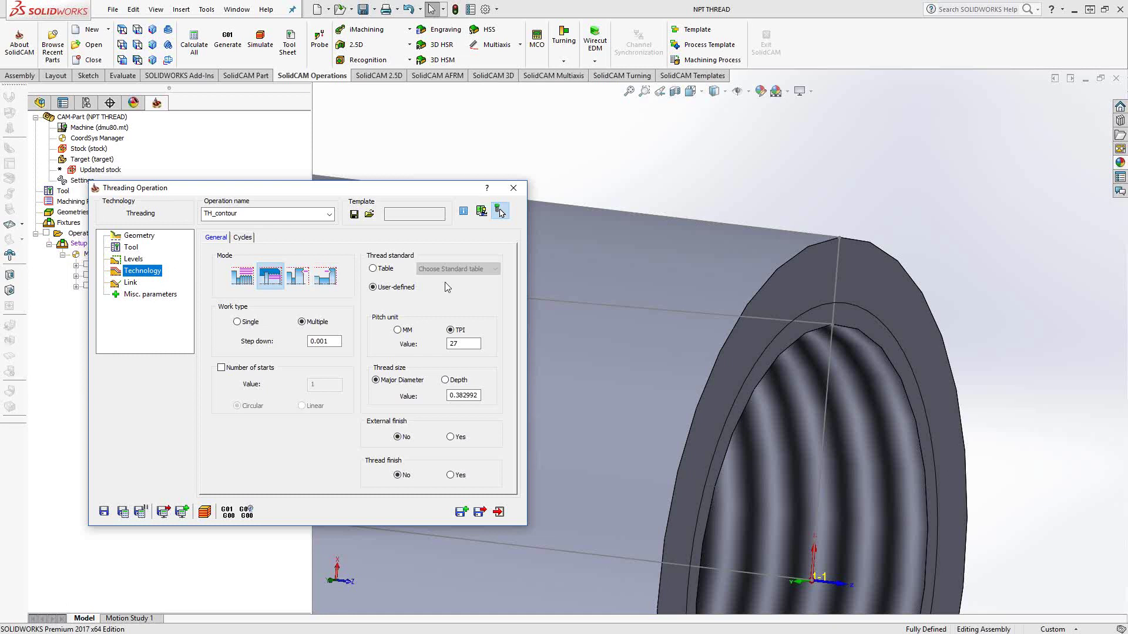
Try the B.S.P table thread size 1/8 x 28 and inspect the resulting view.
click(376, 270)
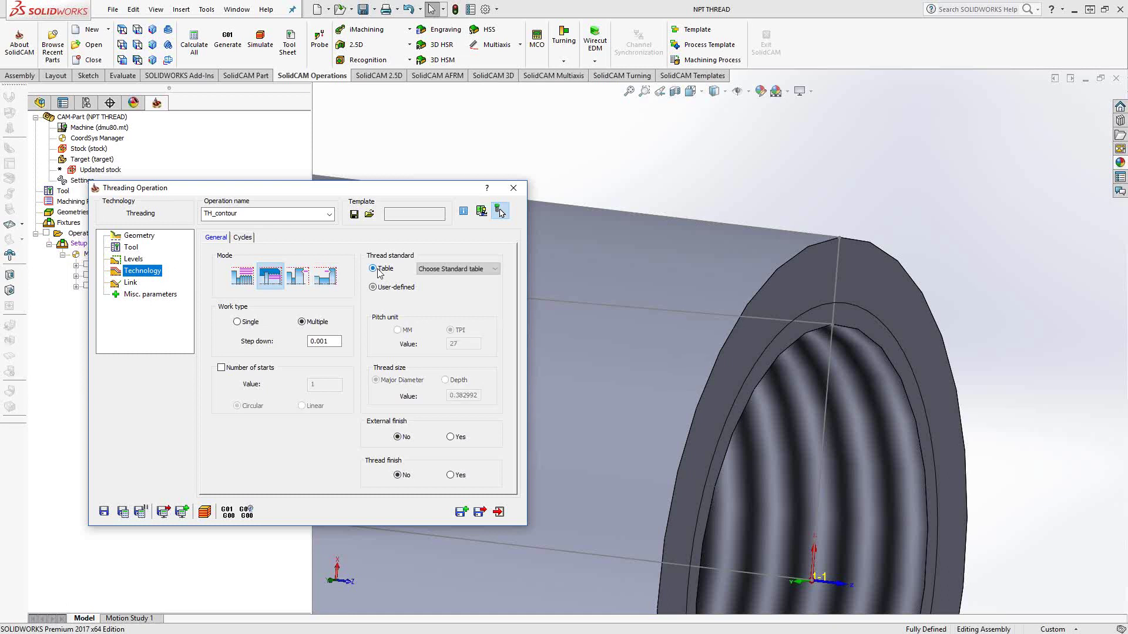
click(479, 270)
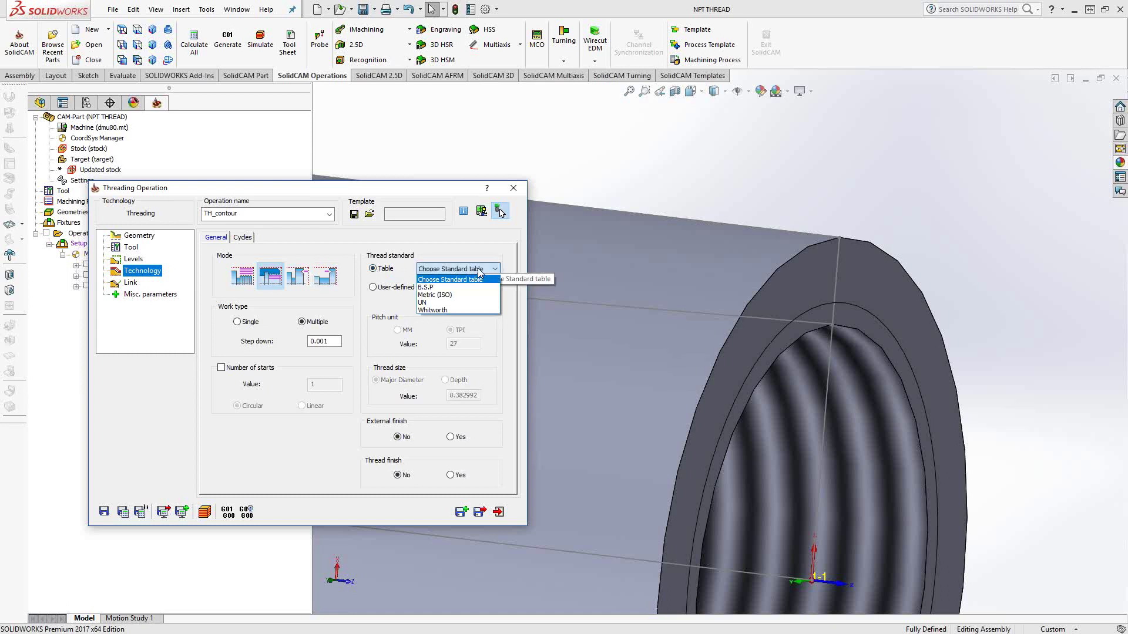
click(435, 288)
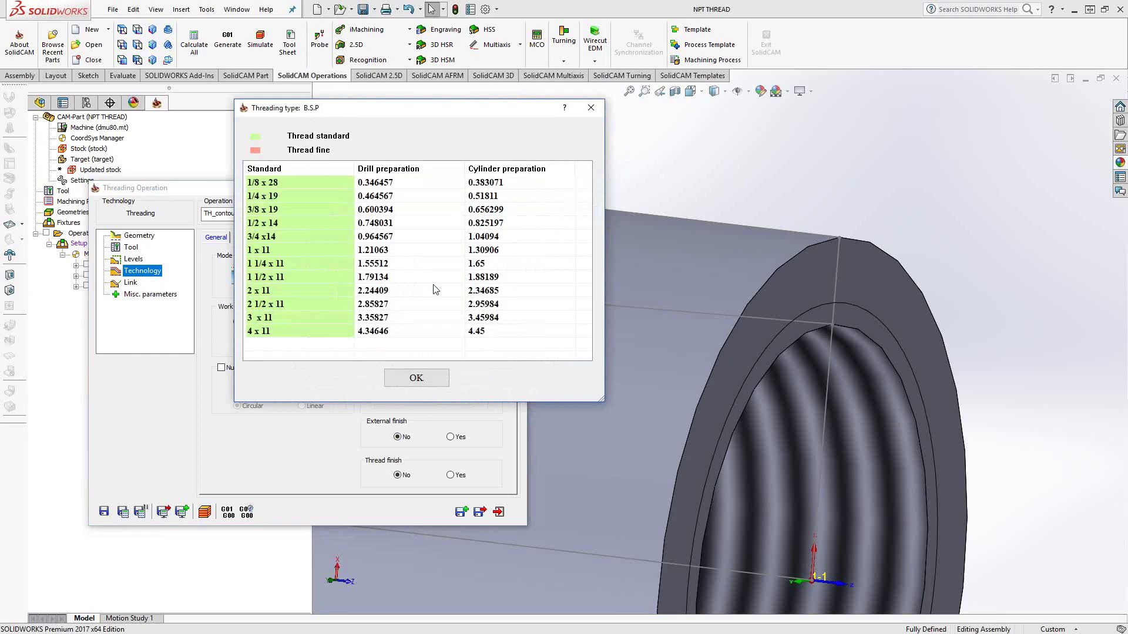
click(262, 186)
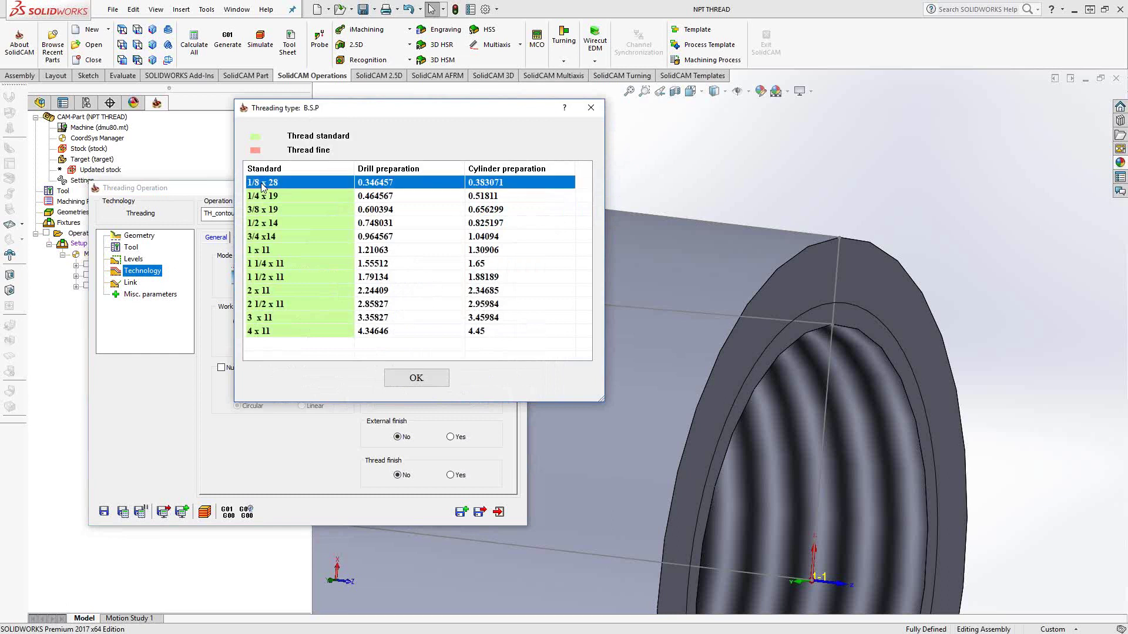
click(432, 379)
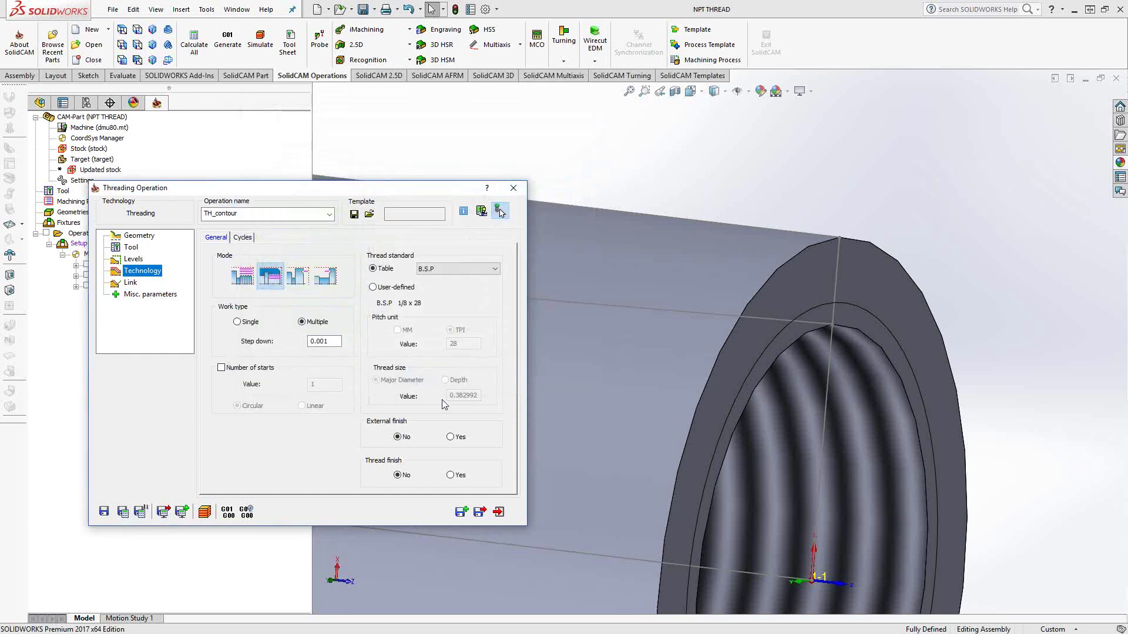
key(ctrl+2)
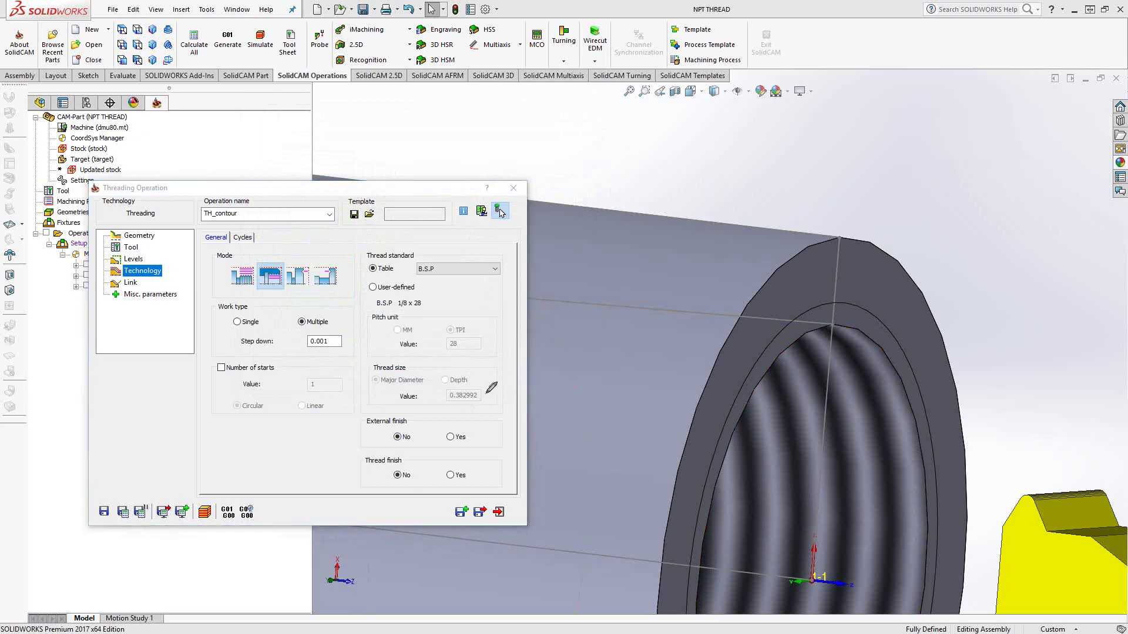
mouse_move(489, 375)
mouse_down()
mouse_move(377, 375)
mouse_move(354, 402)
mouse_move(473, 413)
mouse_move(499, 399)
mouse_move(478, 373)
mouse_up()
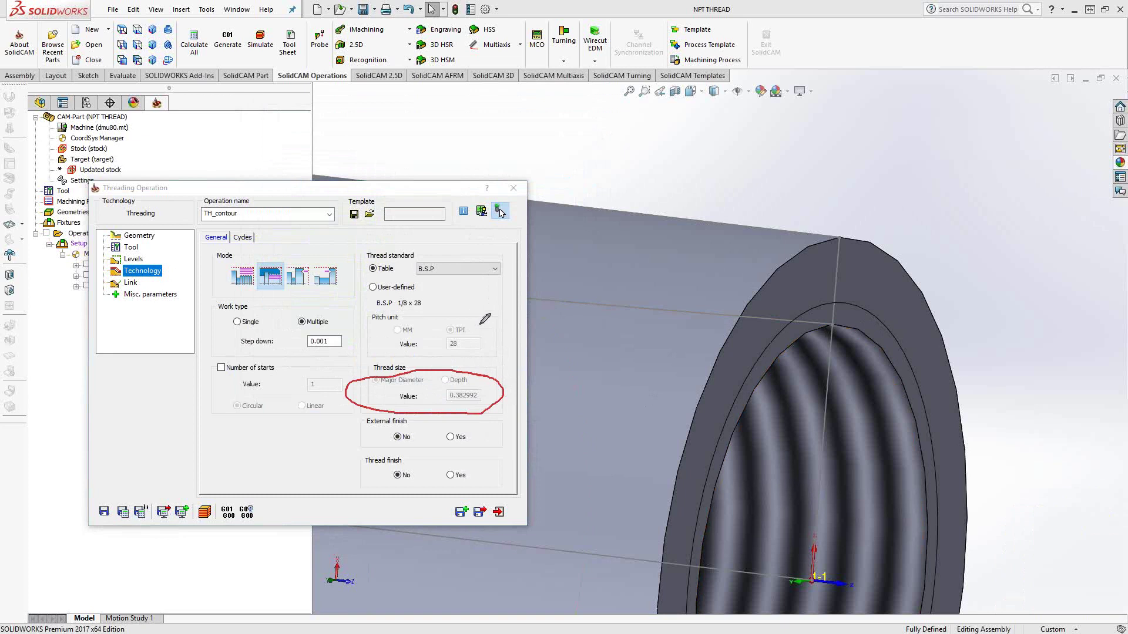
mouse_move(477, 318)
mouse_down()
mouse_move(444, 313)
mouse_move(382, 358)
mouse_move(455, 366)
mouse_move(490, 333)
mouse_move(473, 316)
mouse_up()
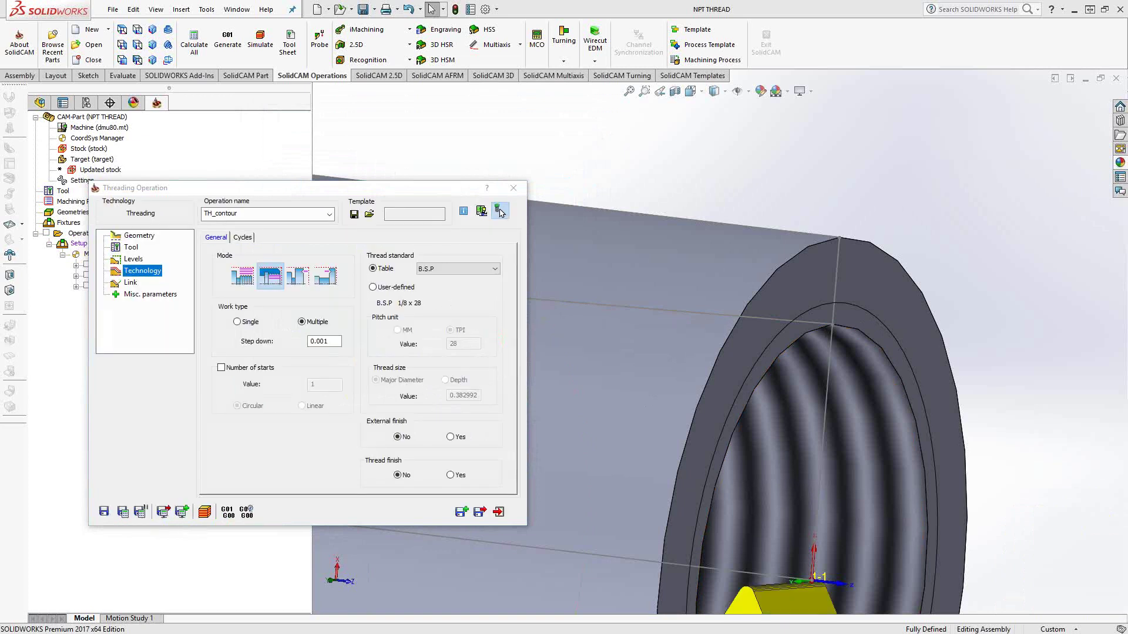
Switch back to user-defined thread with pitch 27, then save and recalculate TH_contour.
click(373, 288)
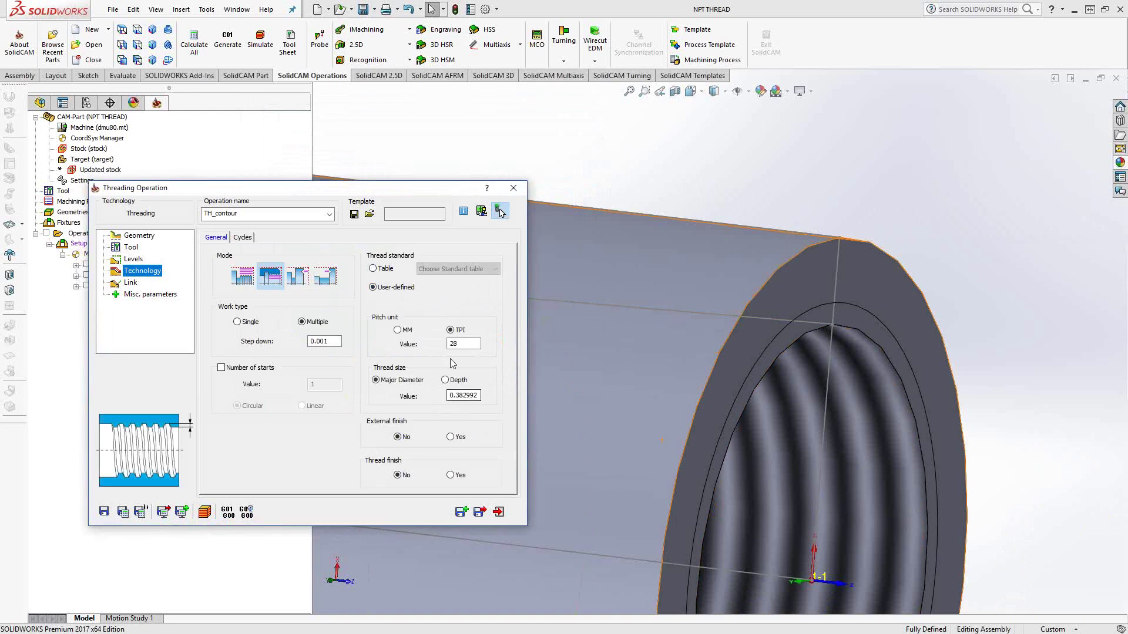
double_click(465, 344)
text(27)
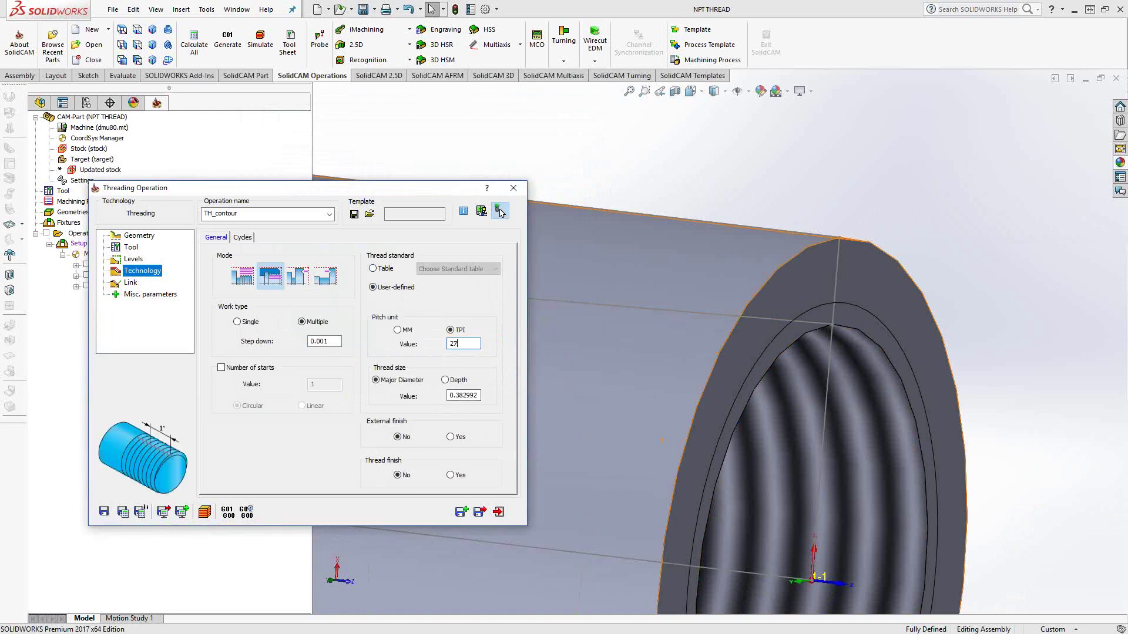
click(499, 212)
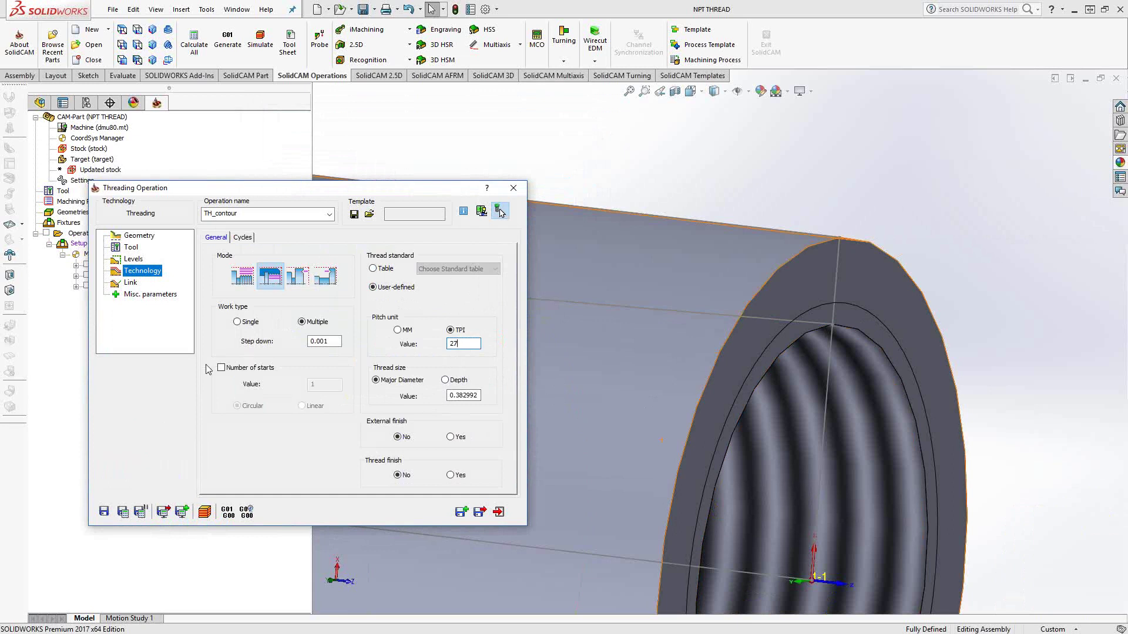
click(475, 213)
Play the TH_contour thread cut in 2-D Turning simulation at medium speed, then exit.
click(204, 512)
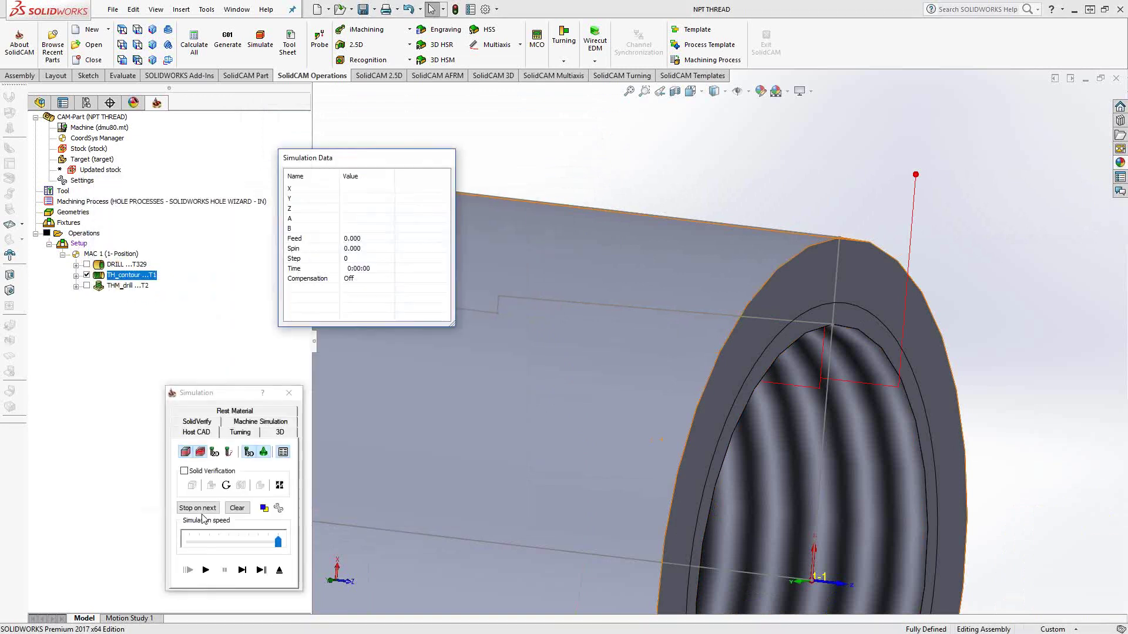
click(240, 432)
middle_drag(686, 339, 601, 385)
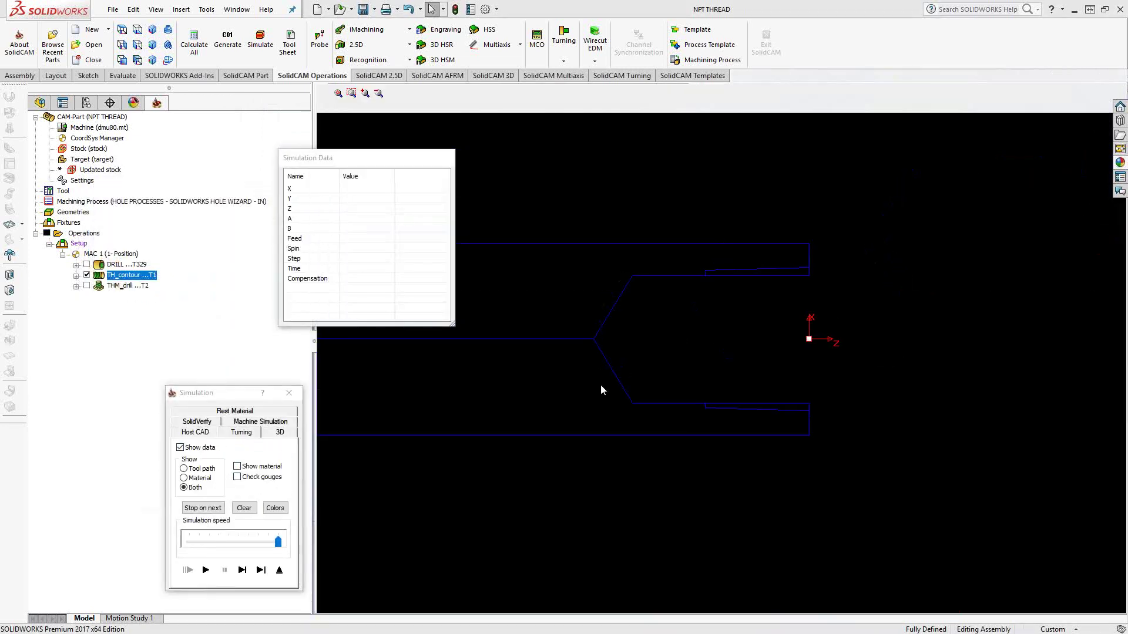
click(274, 547)
drag(274, 547, 238, 541)
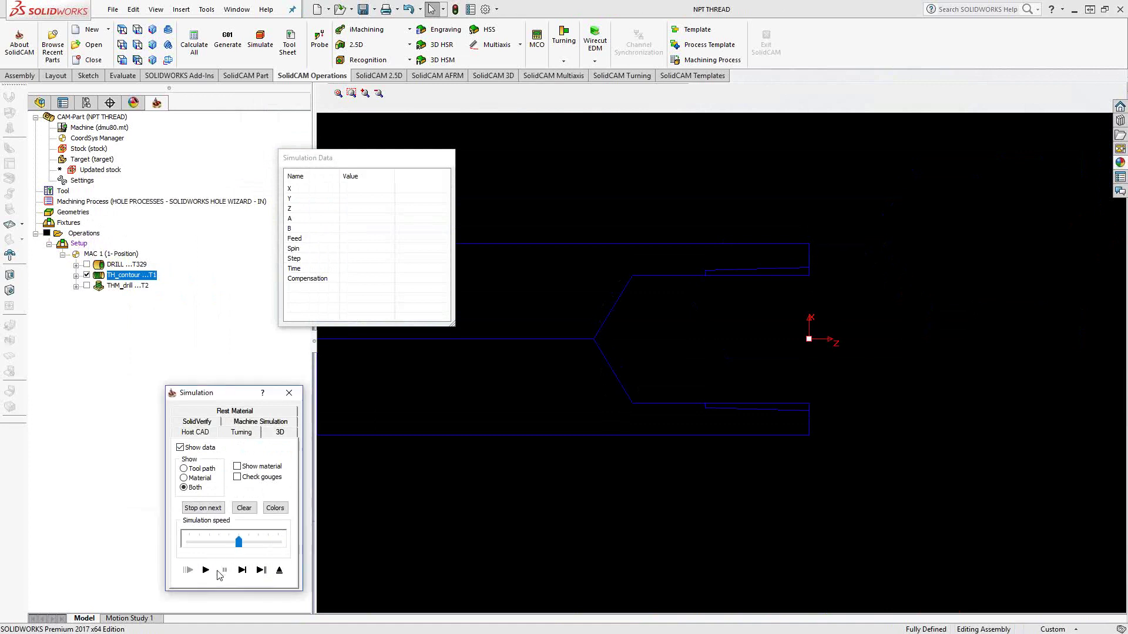
click(205, 570)
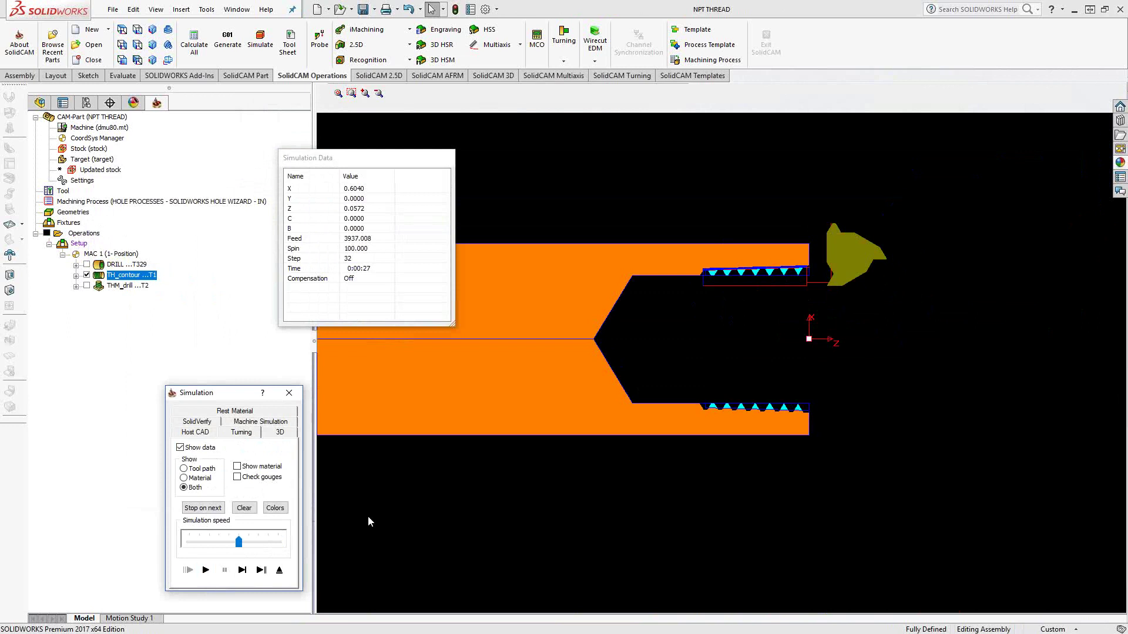
click(280, 571)
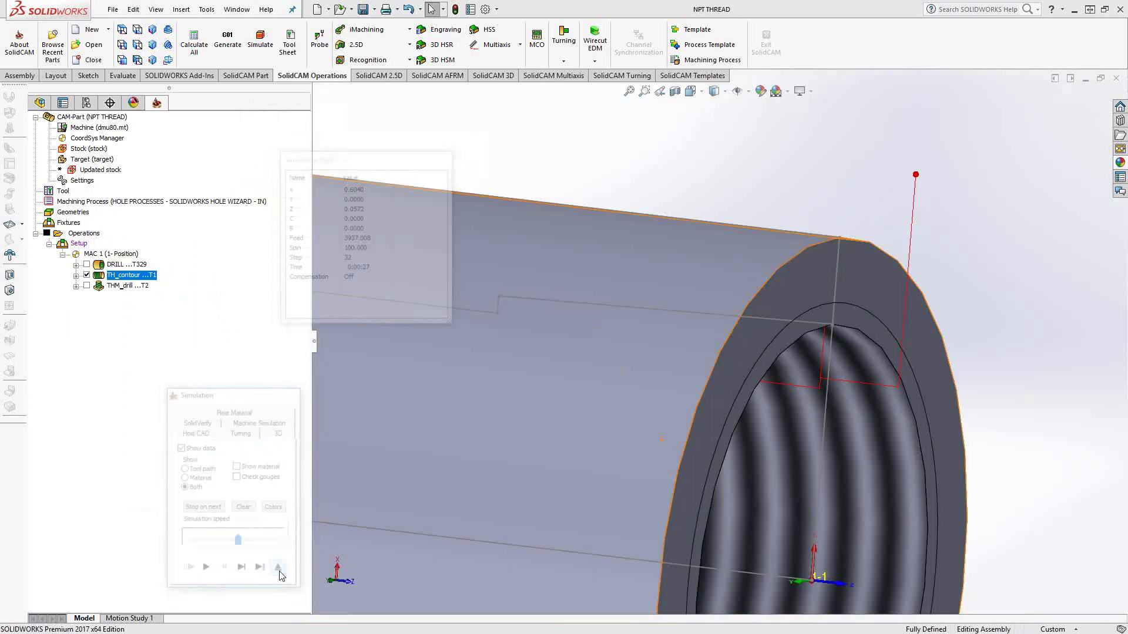
Close the threading dialog and suppress the TH_contour operation.
click(496, 508)
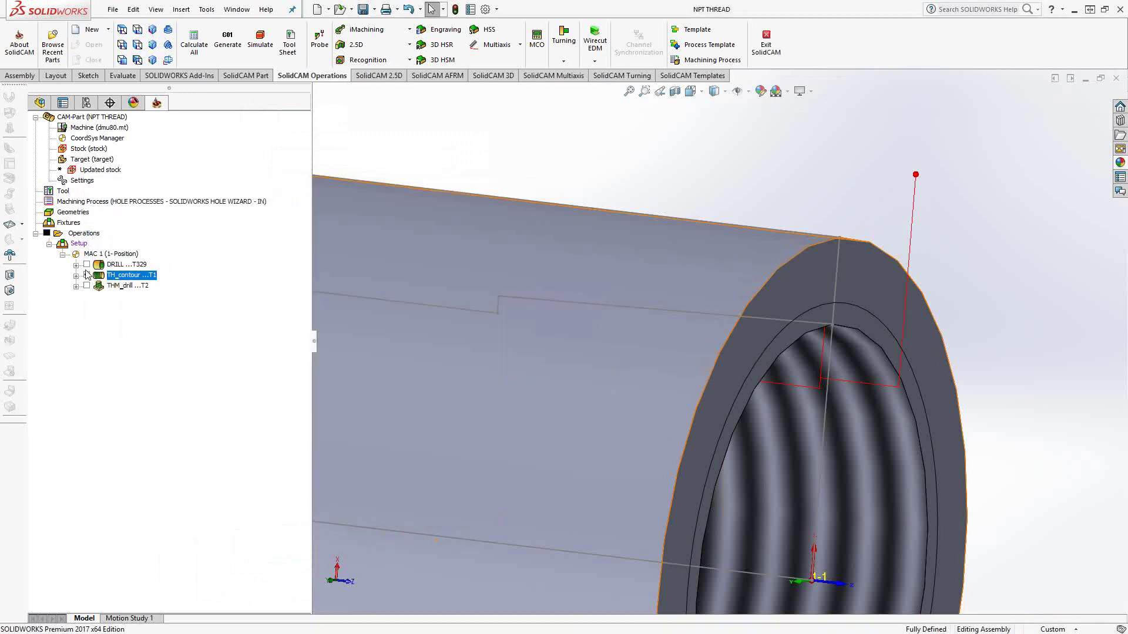
right_click(115, 278)
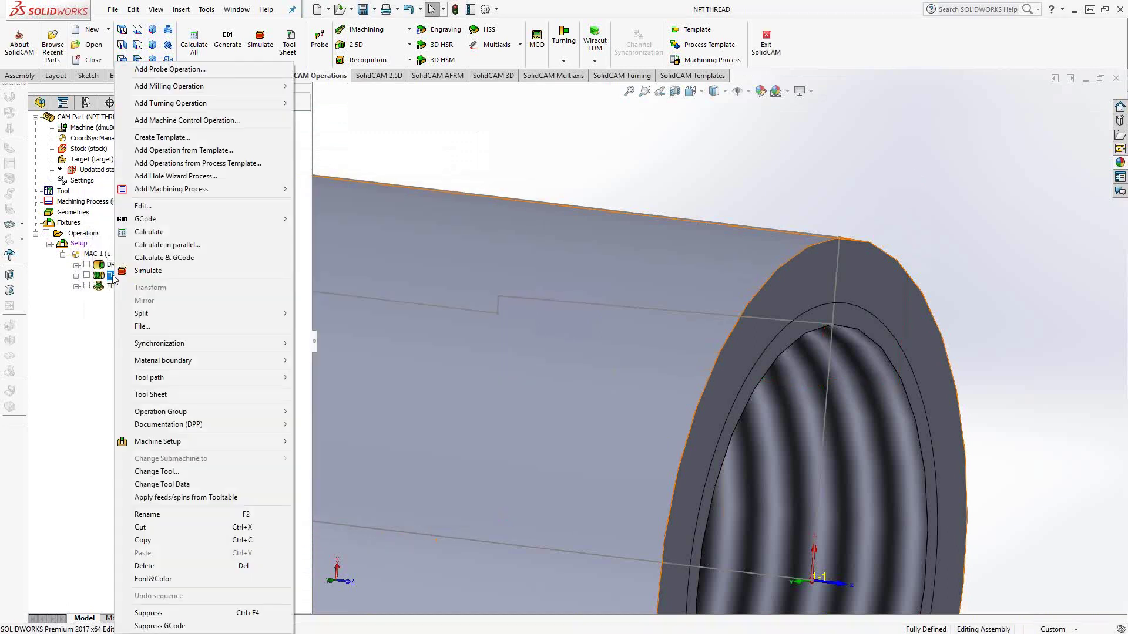
click(149, 613)
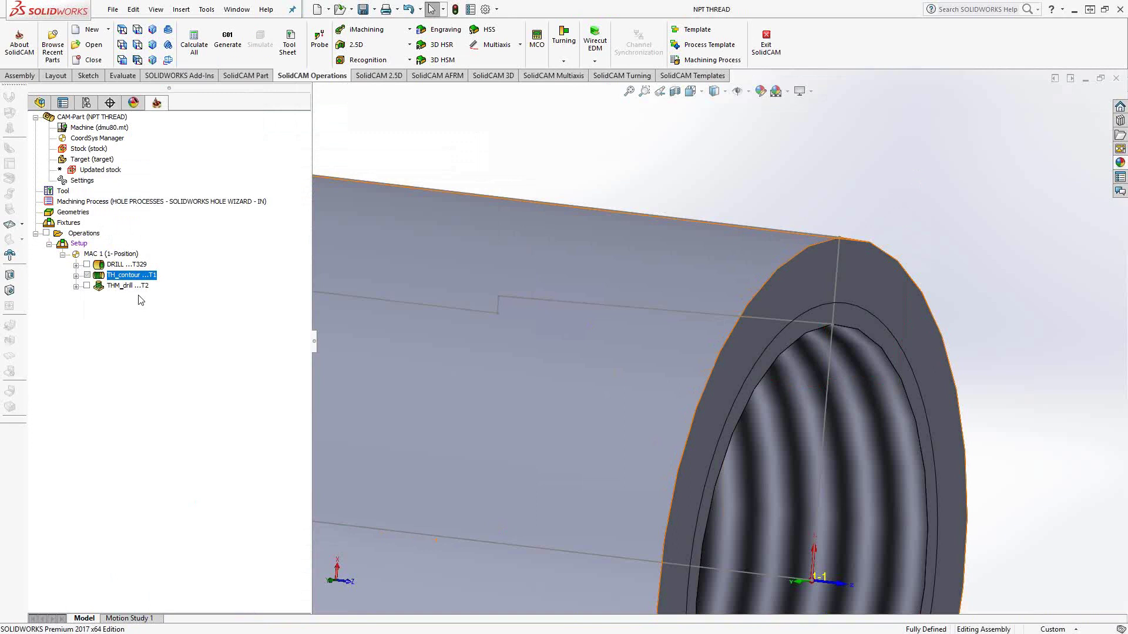
Fit the threaded tube in view and open THM_drill for editing.
scroll(786, 259, up, 6)
middle_drag(801, 466, 668, 300)
scroll(667, 299, up, 5)
scroll(667, 298, down, 10)
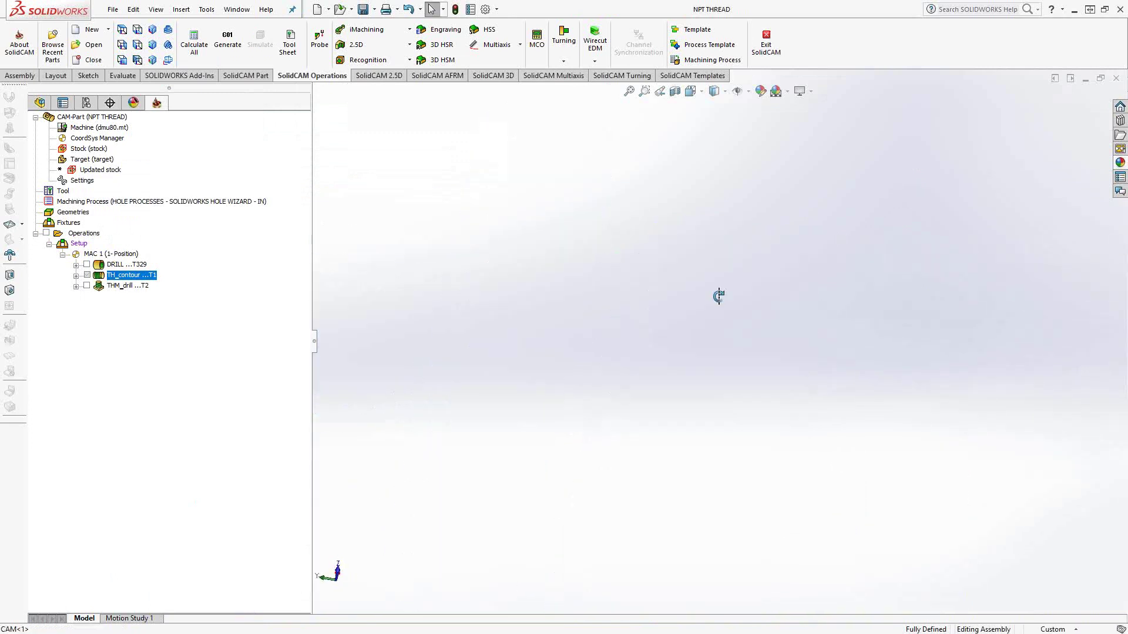
key(f)
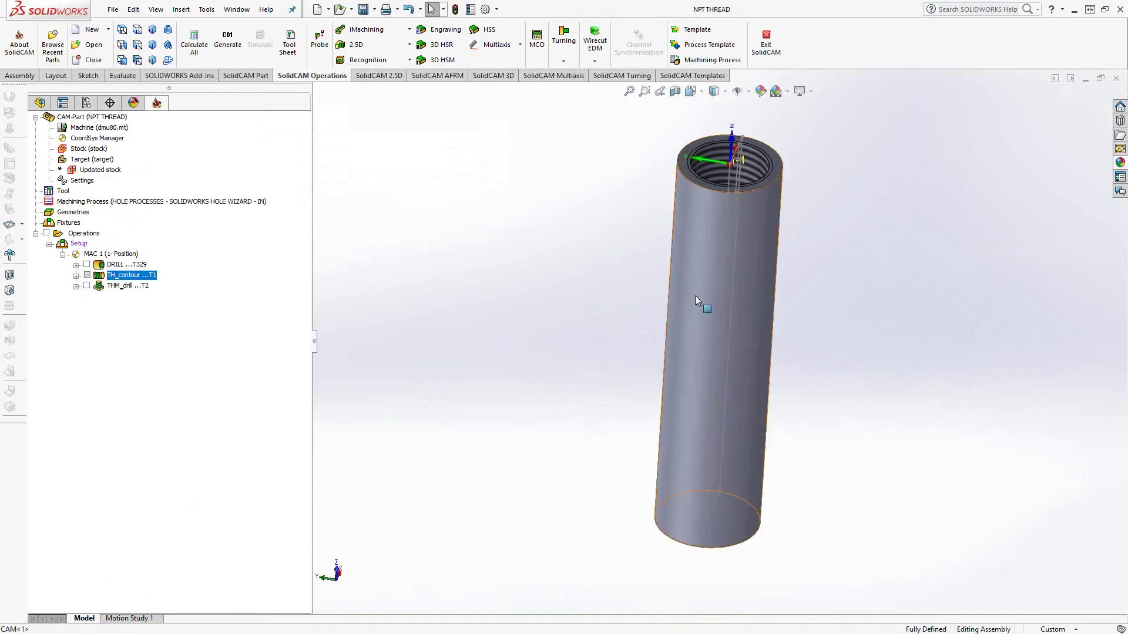
scroll(741, 188, down, 6)
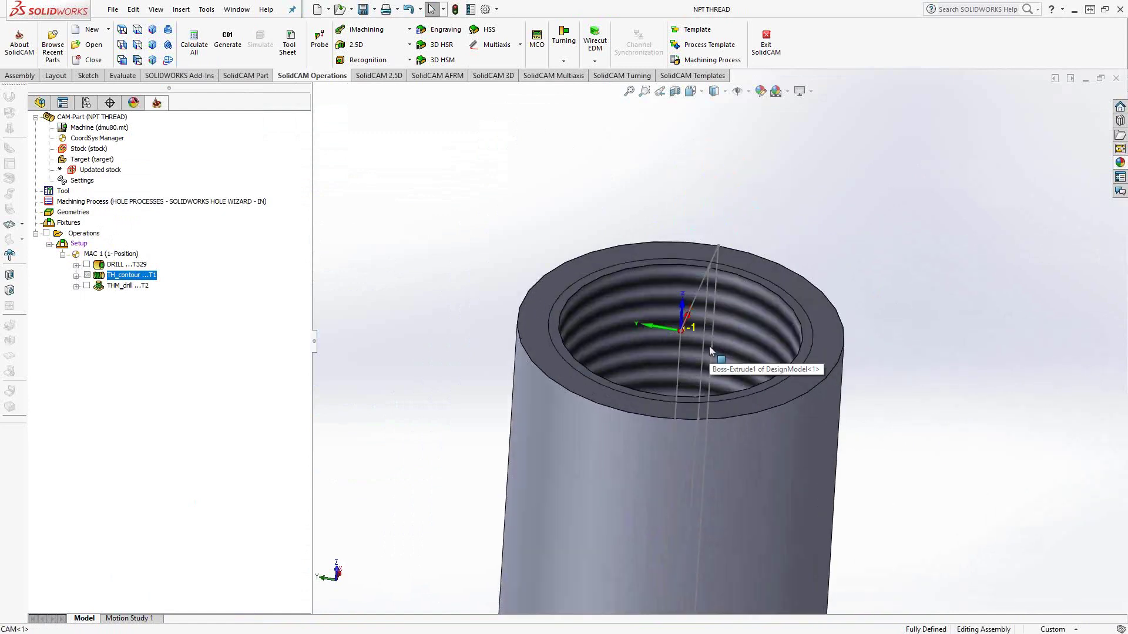
scroll(709, 351, down, 1)
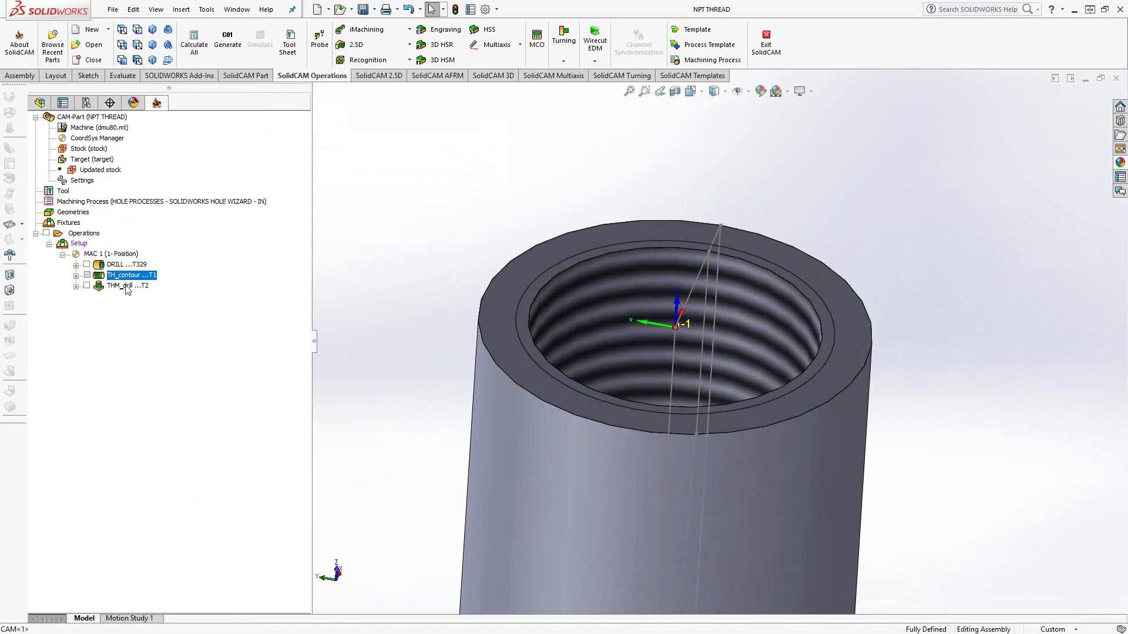
double_click(128, 286)
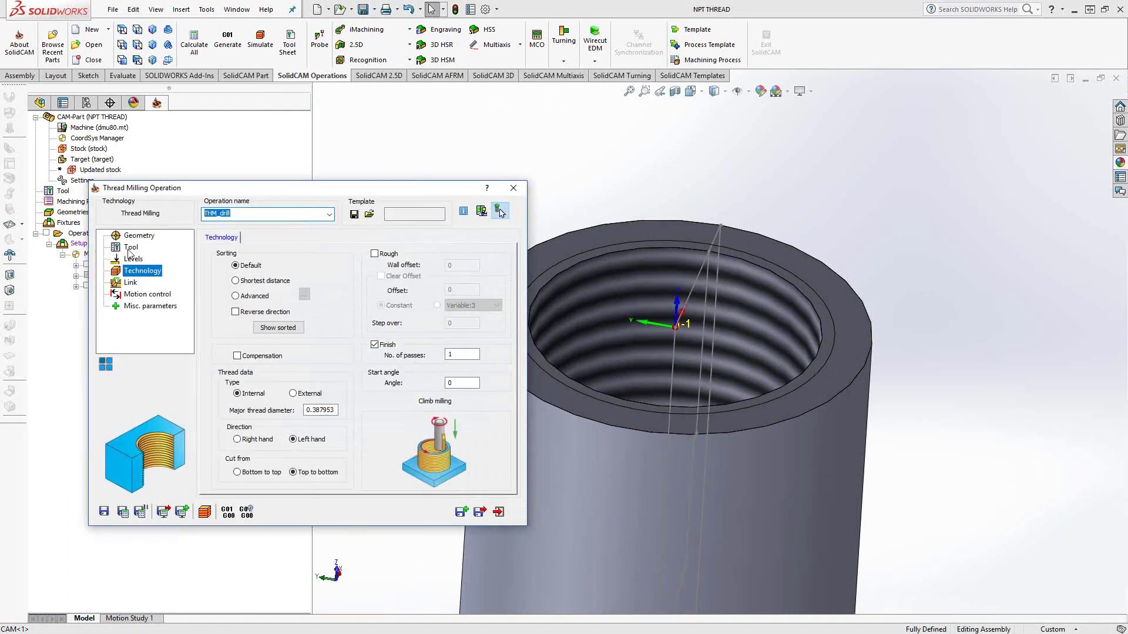
Show THM_drill's drill geometry on the model, rotate to inspect it, then close the preview.
click(139, 236)
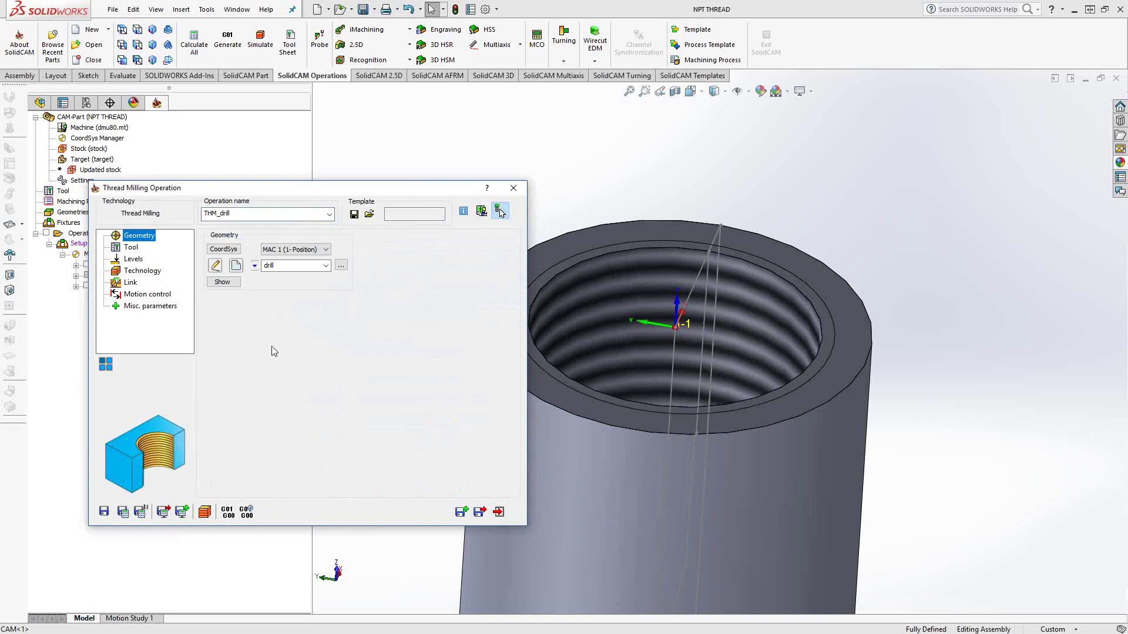
click(229, 286)
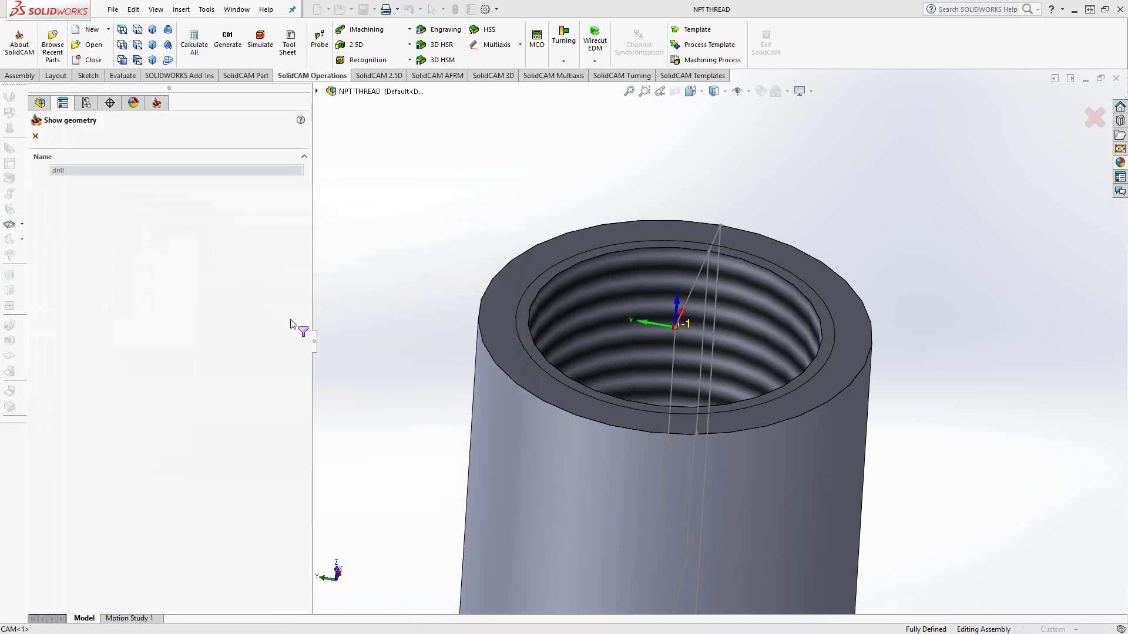
scroll(654, 376, up, 3)
middle_drag(654, 376, 660, 481)
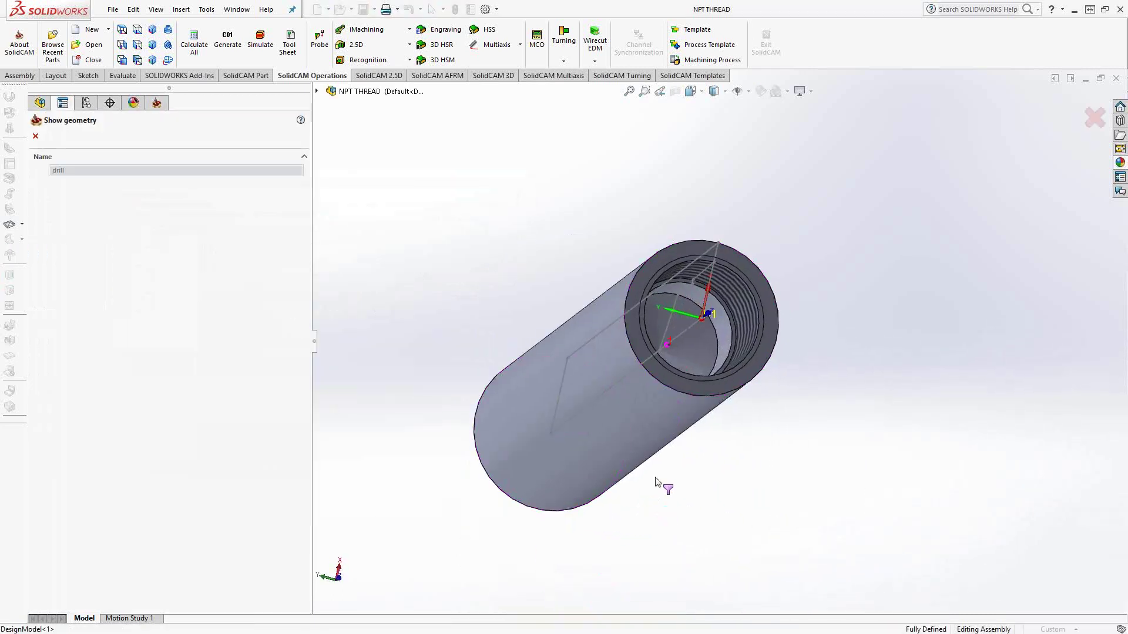
click(35, 136)
Confirm THM_drill's THREAD TAPER tool 2 keeps the N.P.T.F standard at 27 TPI.
click(131, 247)
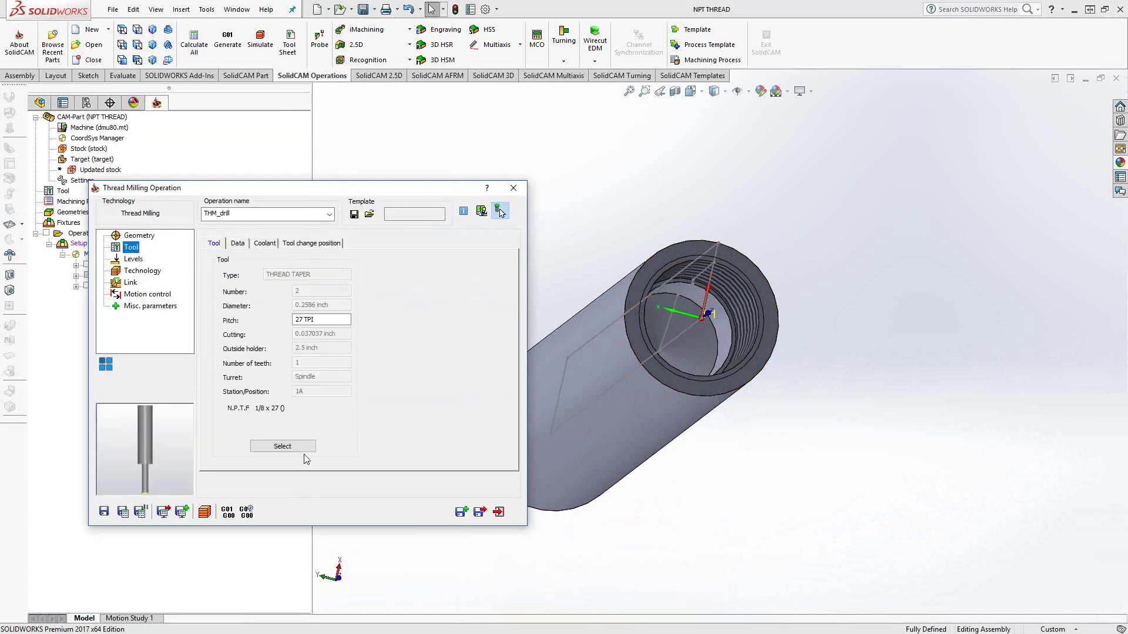
click(300, 448)
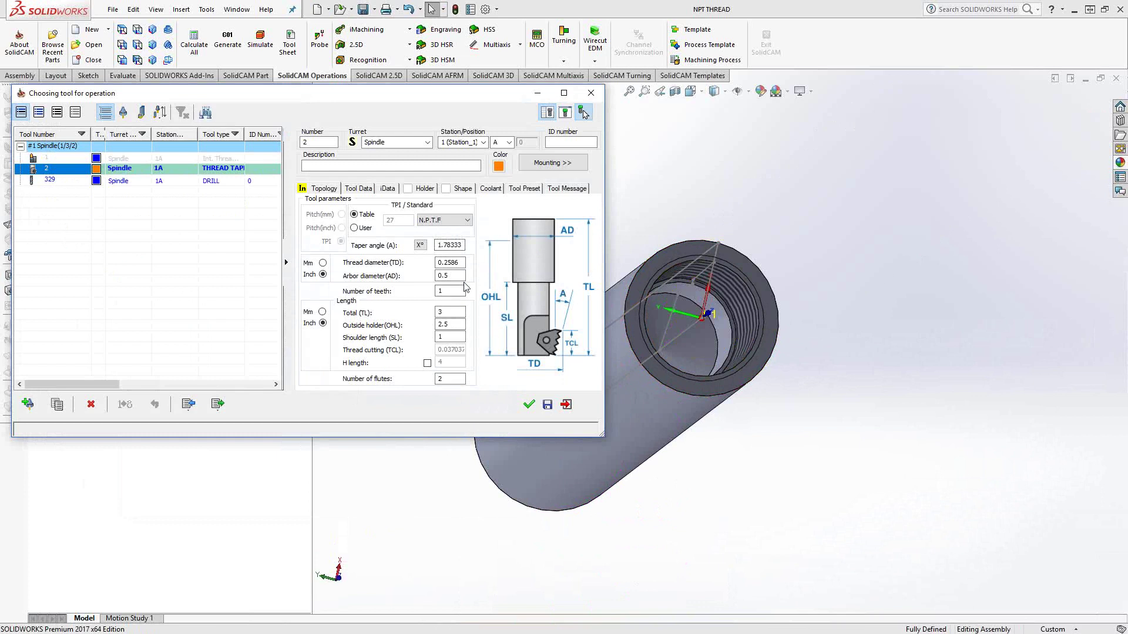
click(466, 221)
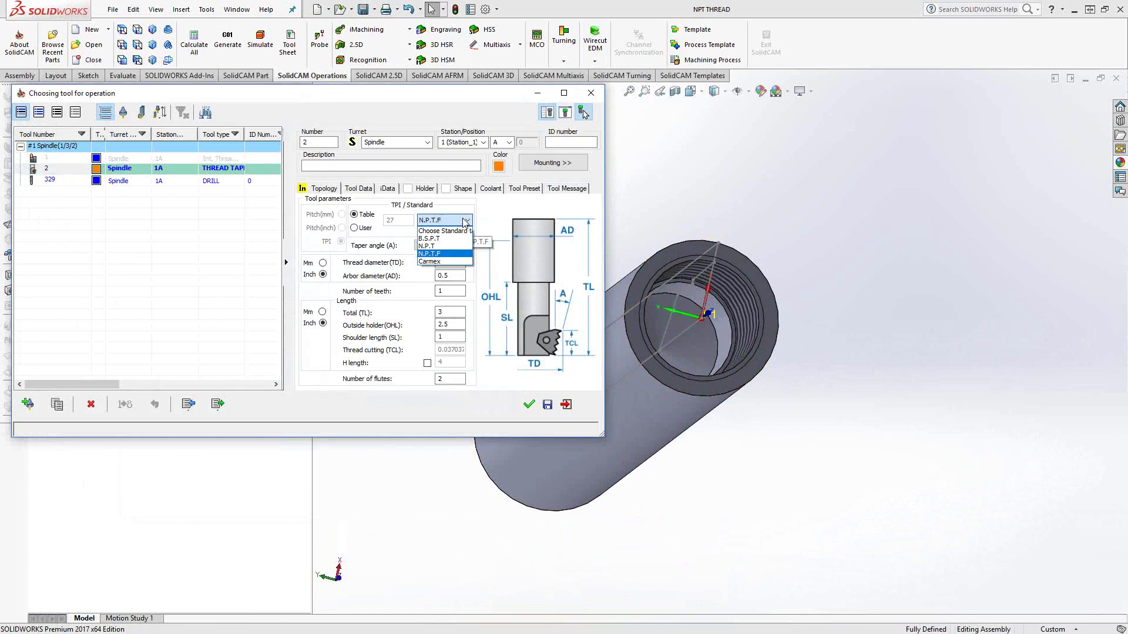
click(462, 404)
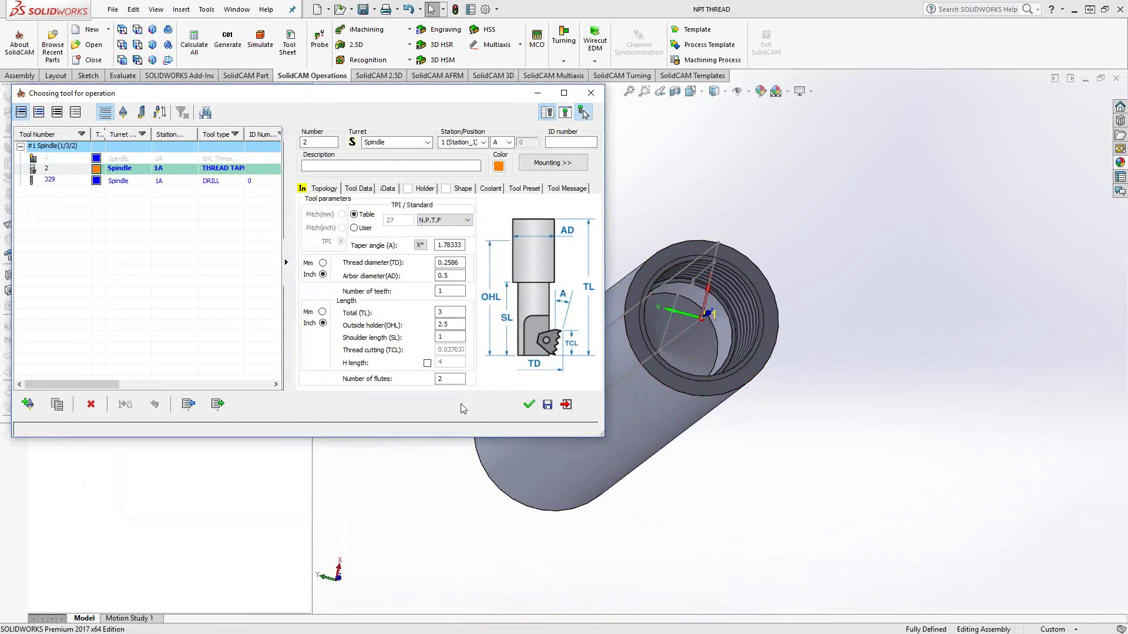
click(566, 404)
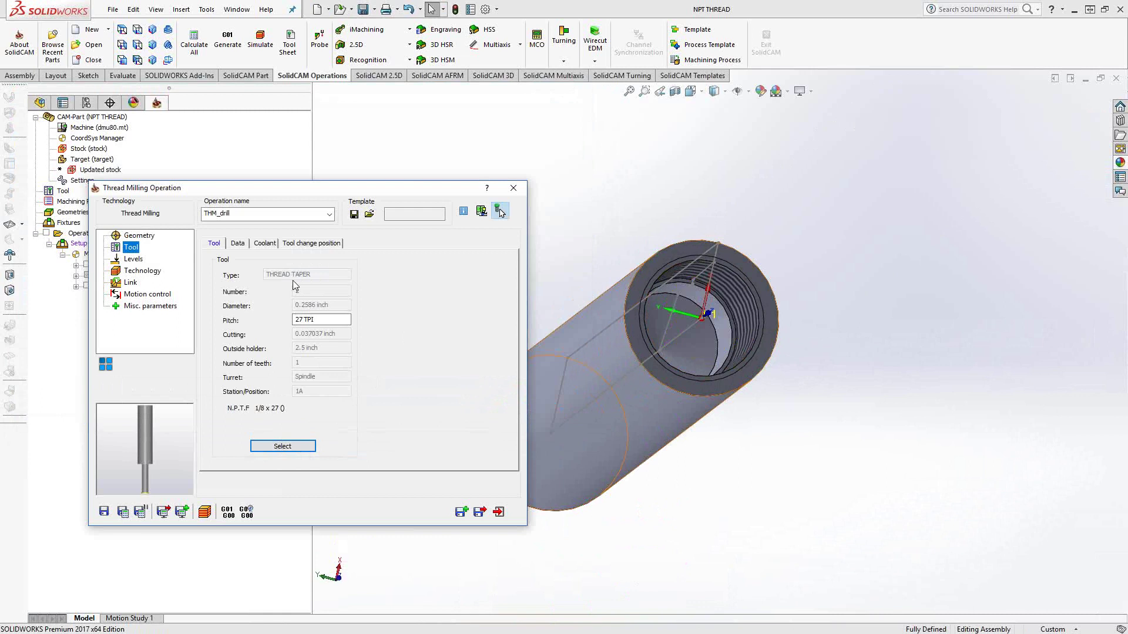
Check THM_drill's Levels depths and its internal left-hand 0.387953 thread technology.
click(129, 261)
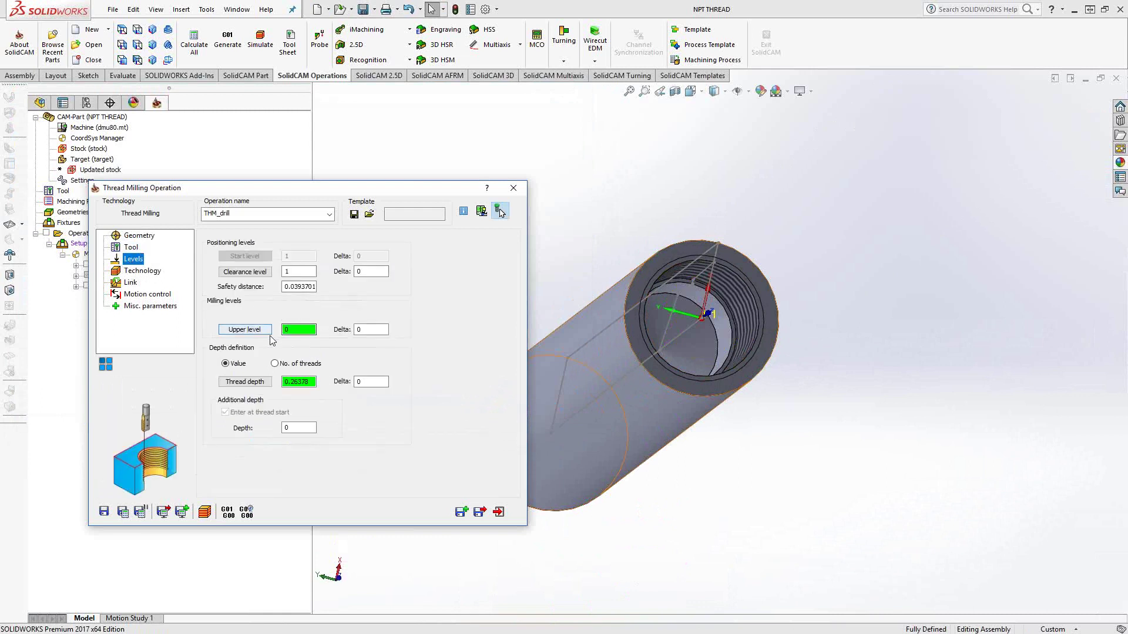
click(140, 273)
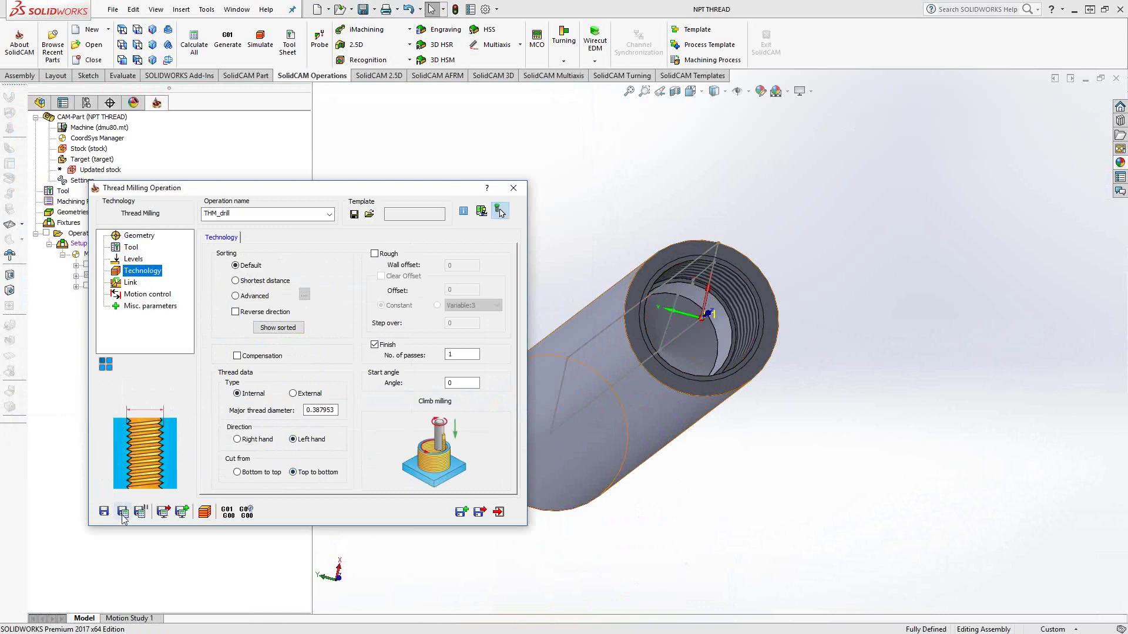
Run SolidVerify on THM_drill and colour the stock by deviation from the target.
click(205, 511)
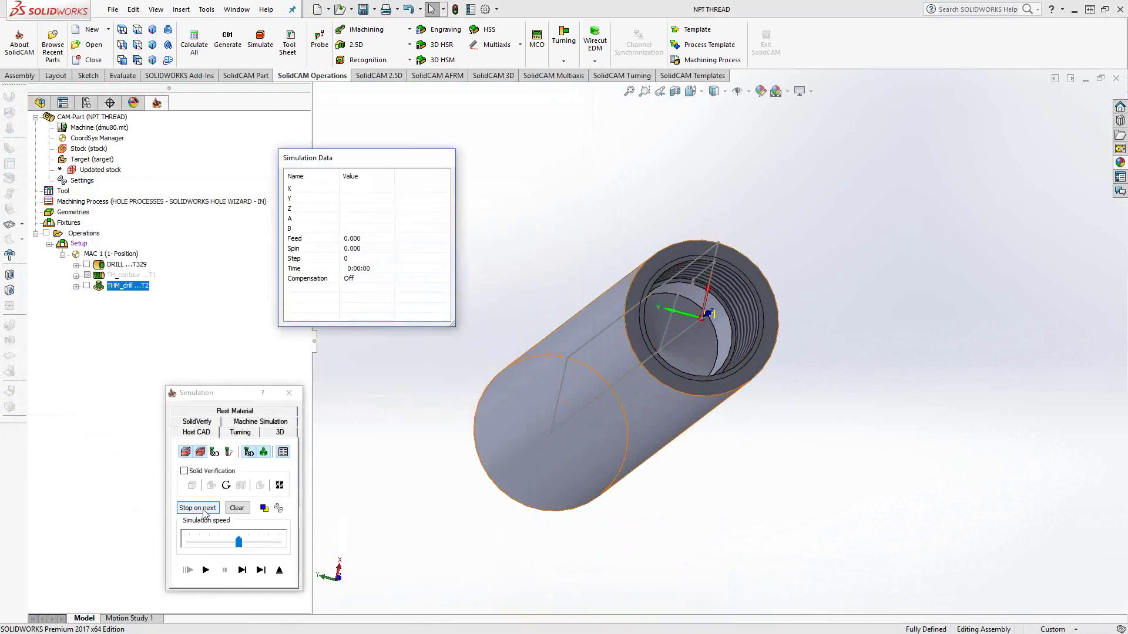
click(207, 423)
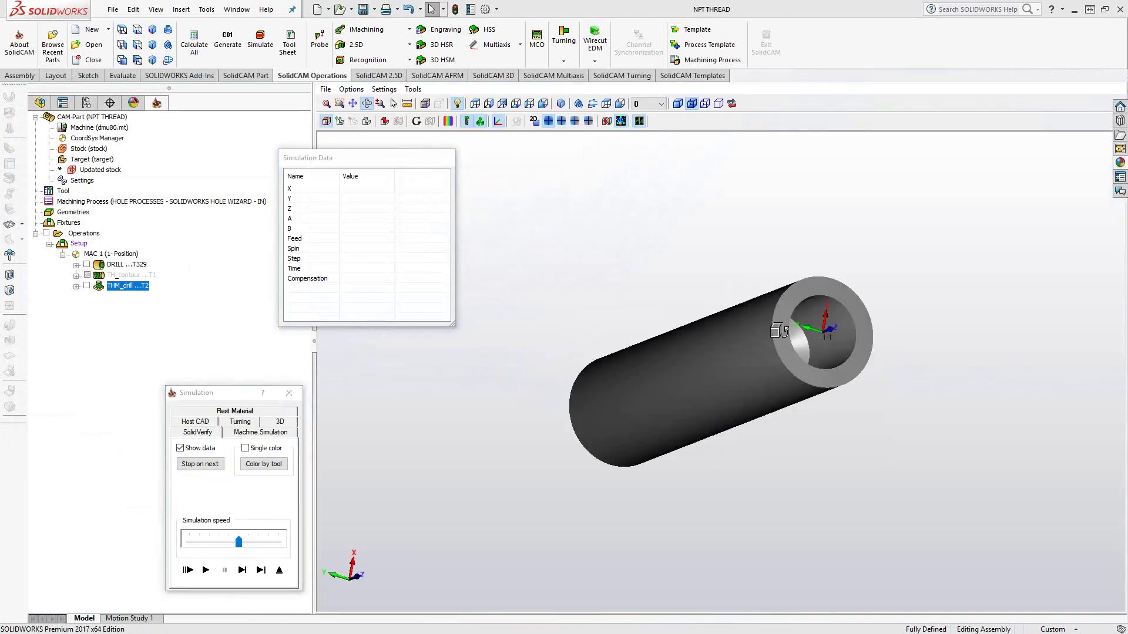
click(205, 571)
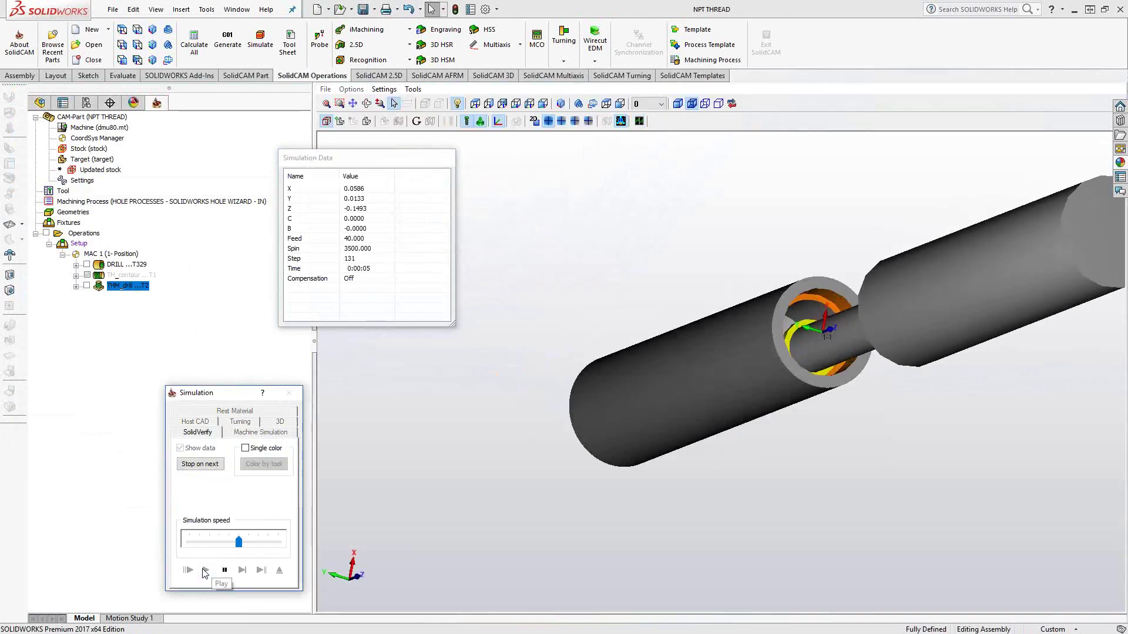
click(449, 122)
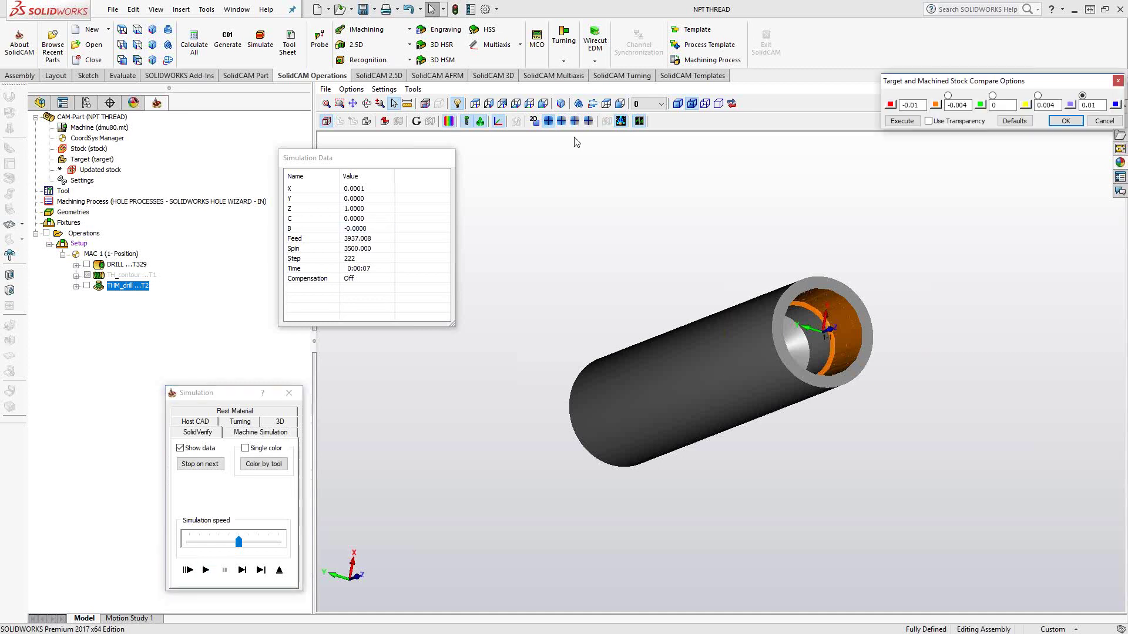
click(902, 121)
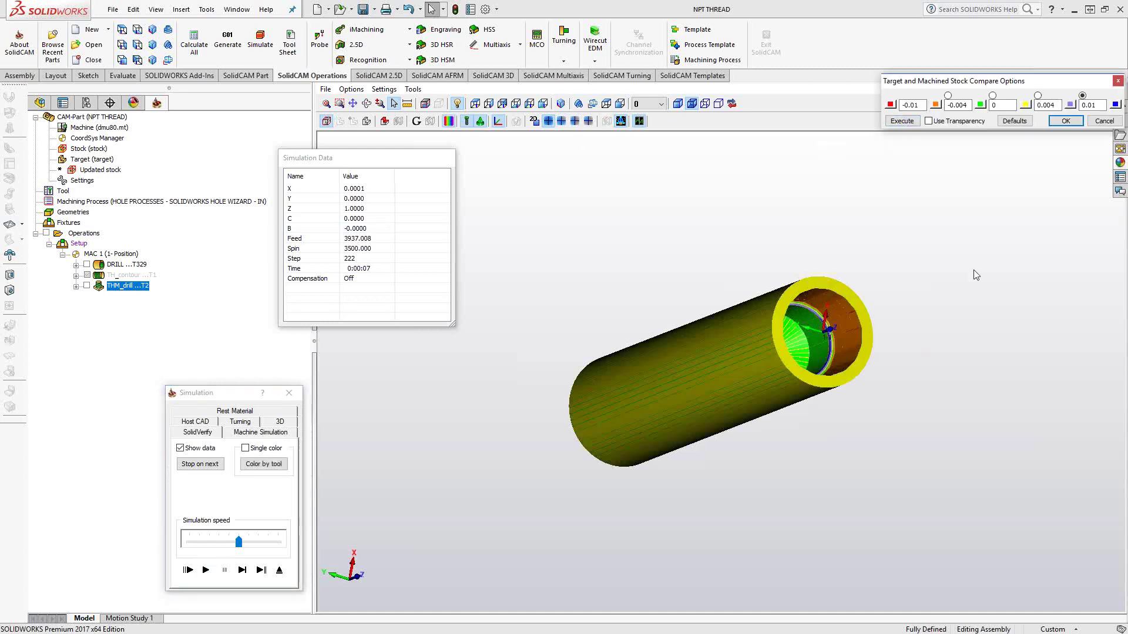
ctrl+middle_drag(910, 308, 738, 350)
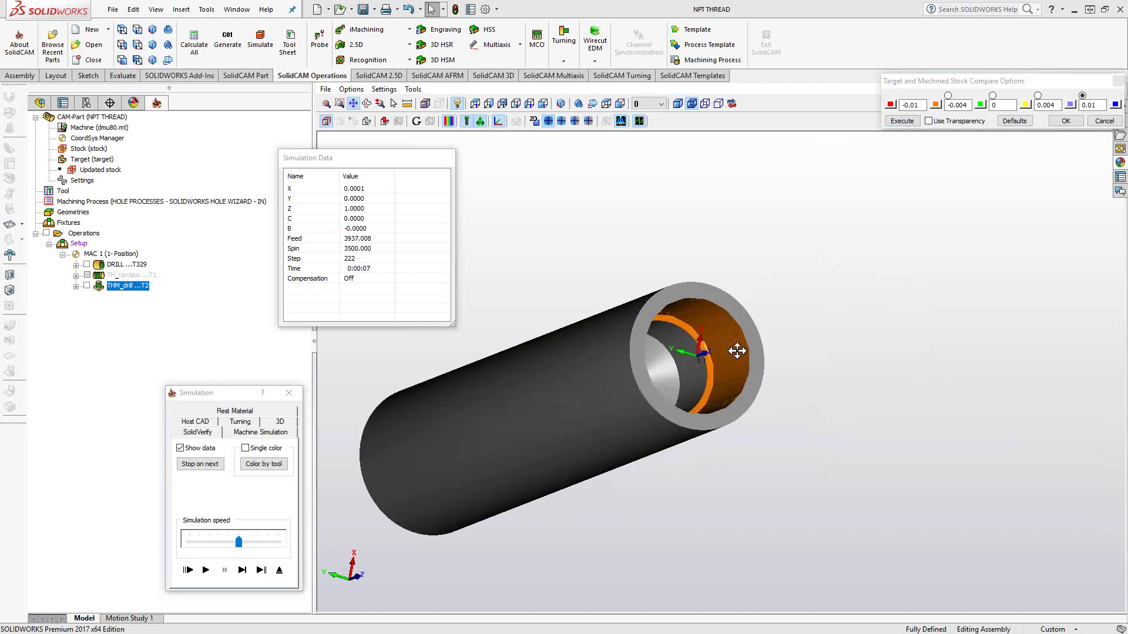
scroll(738, 350, up, 2)
Close the simulation and exit the THM_drill T2 thread milling operation, back to the threaded bar.
click(279, 570)
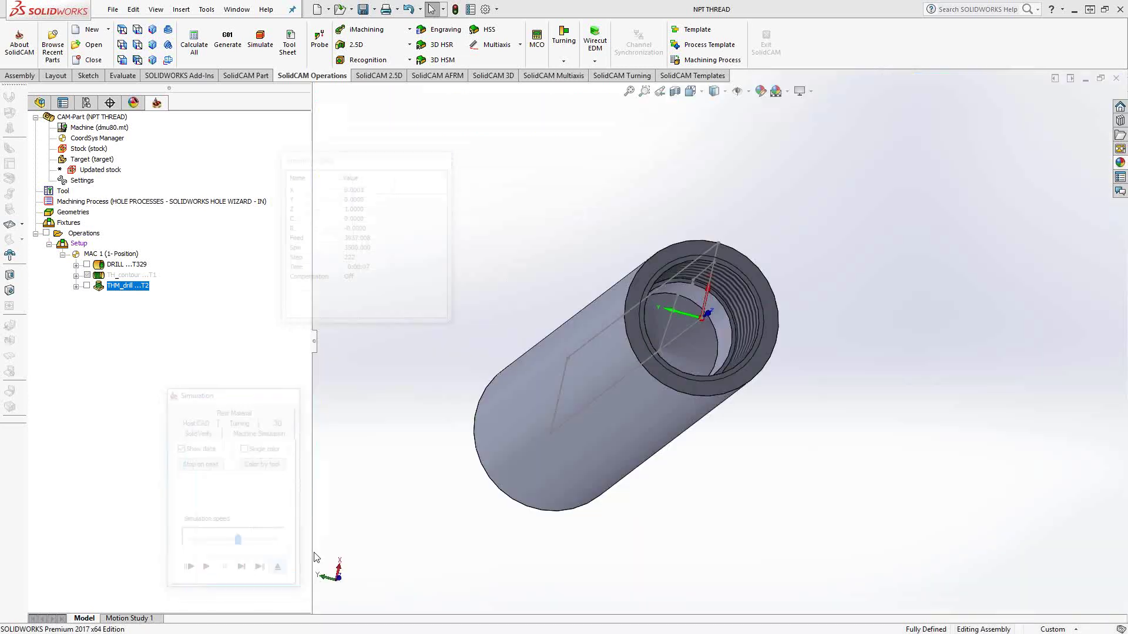
click(499, 510)
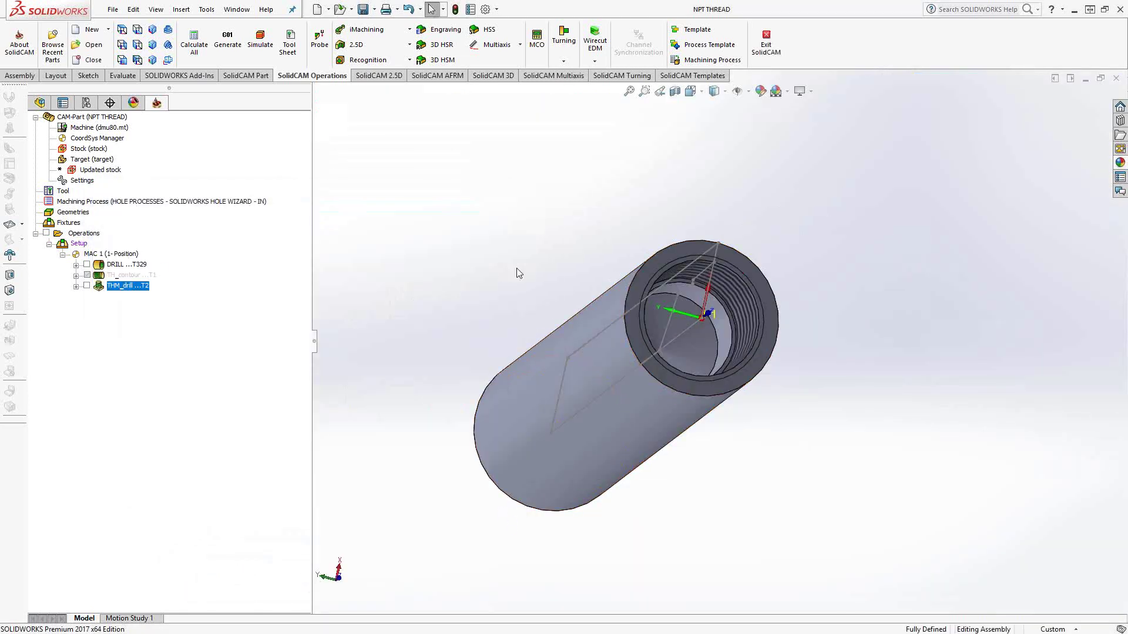